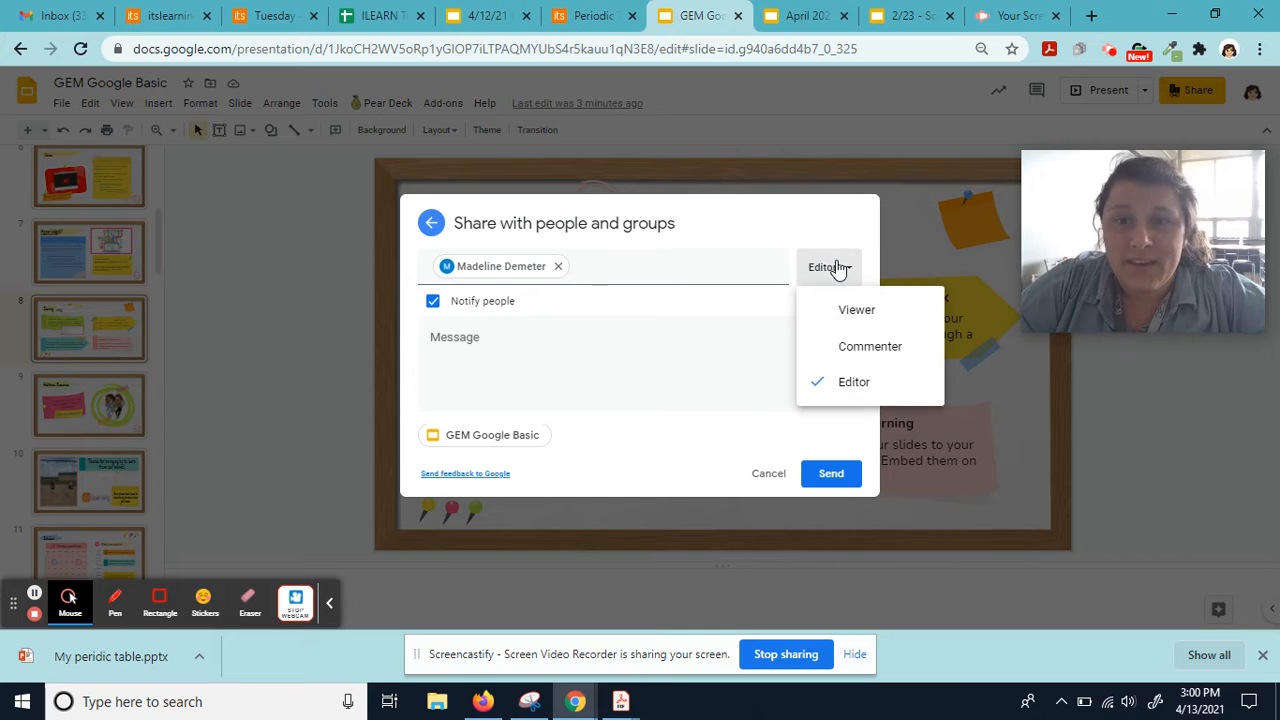
# Step: Try the Viewer and Commenter roles for the invited person and set the role back to Editor
pyautogui.click(848, 393)
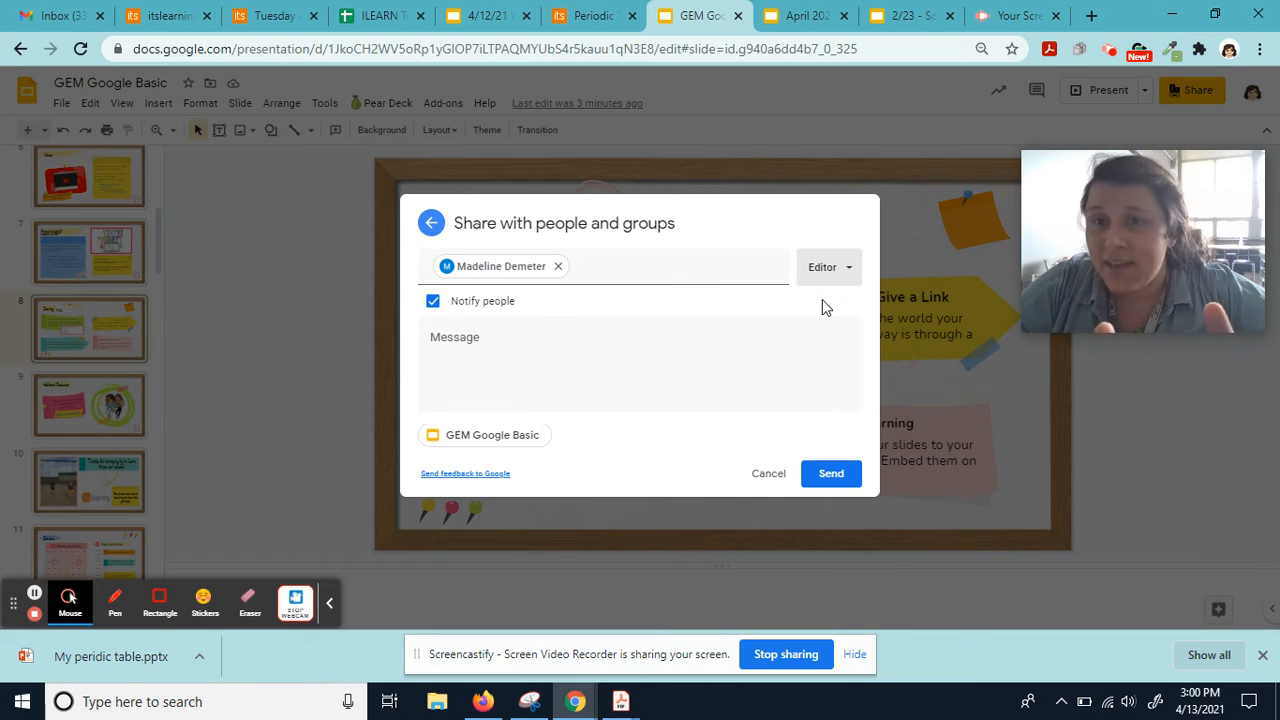
pyautogui.click(823, 268)
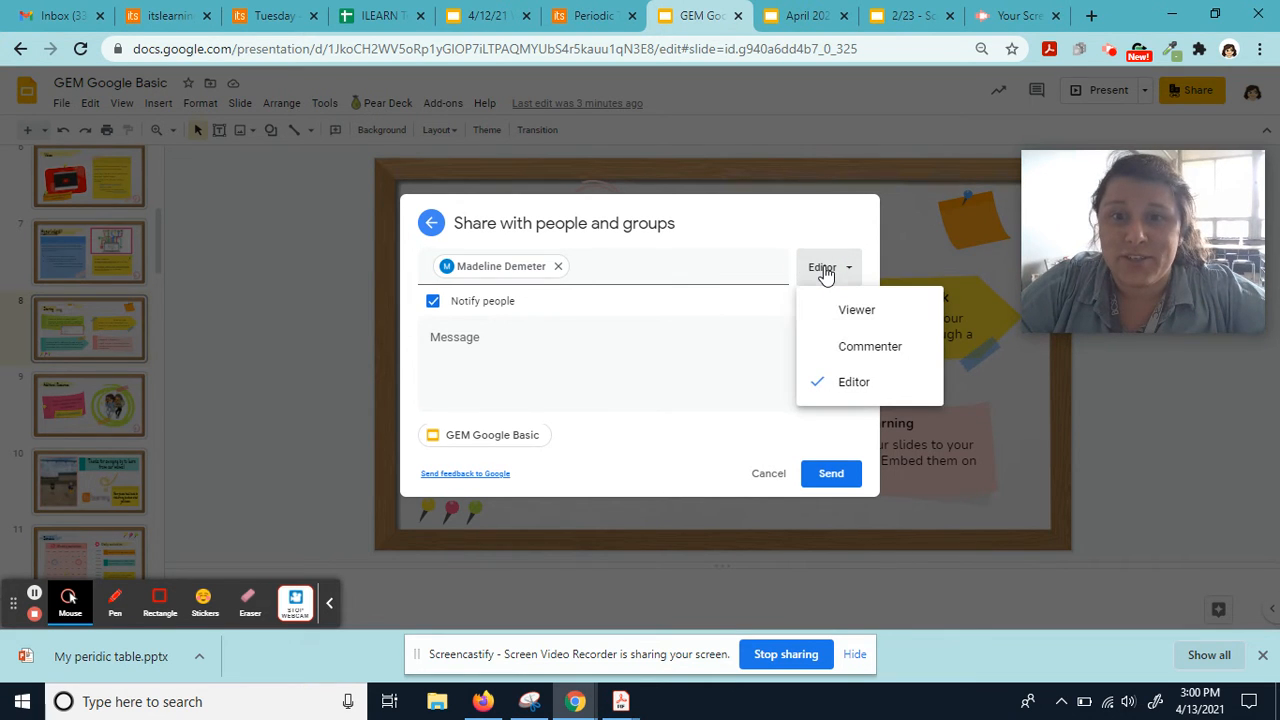
pyautogui.click(858, 311)
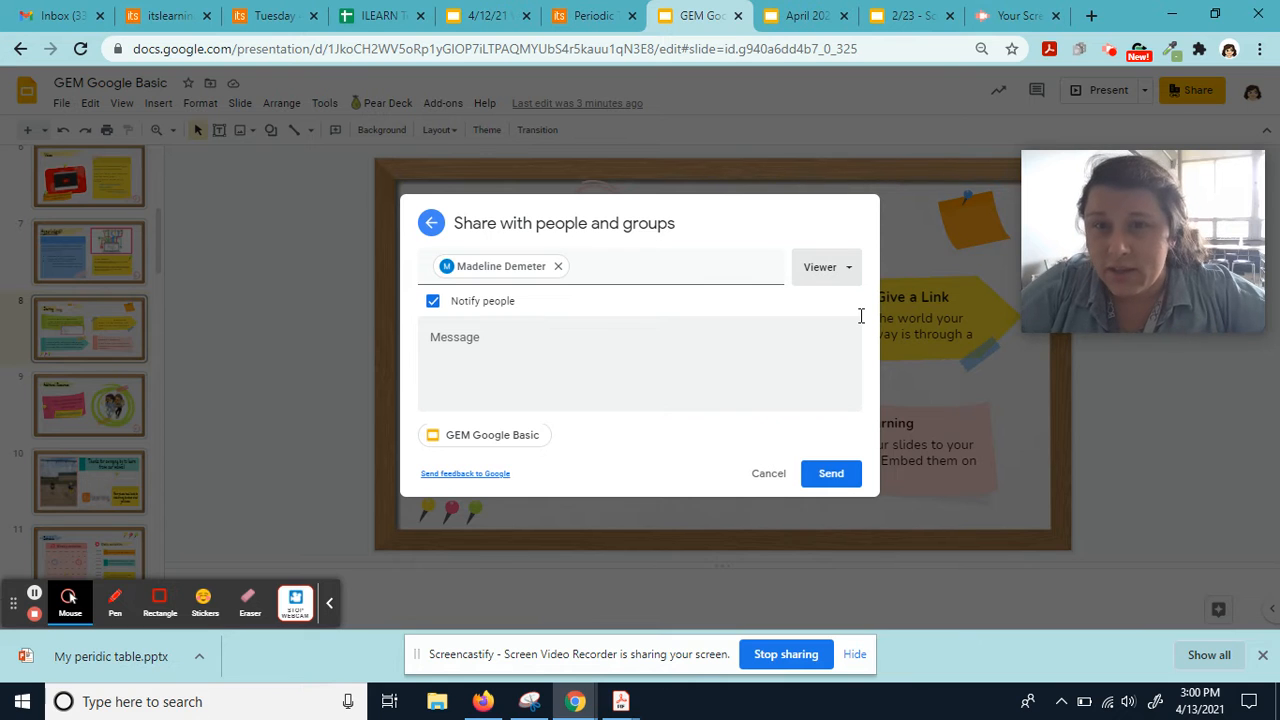
pyautogui.click(837, 270)
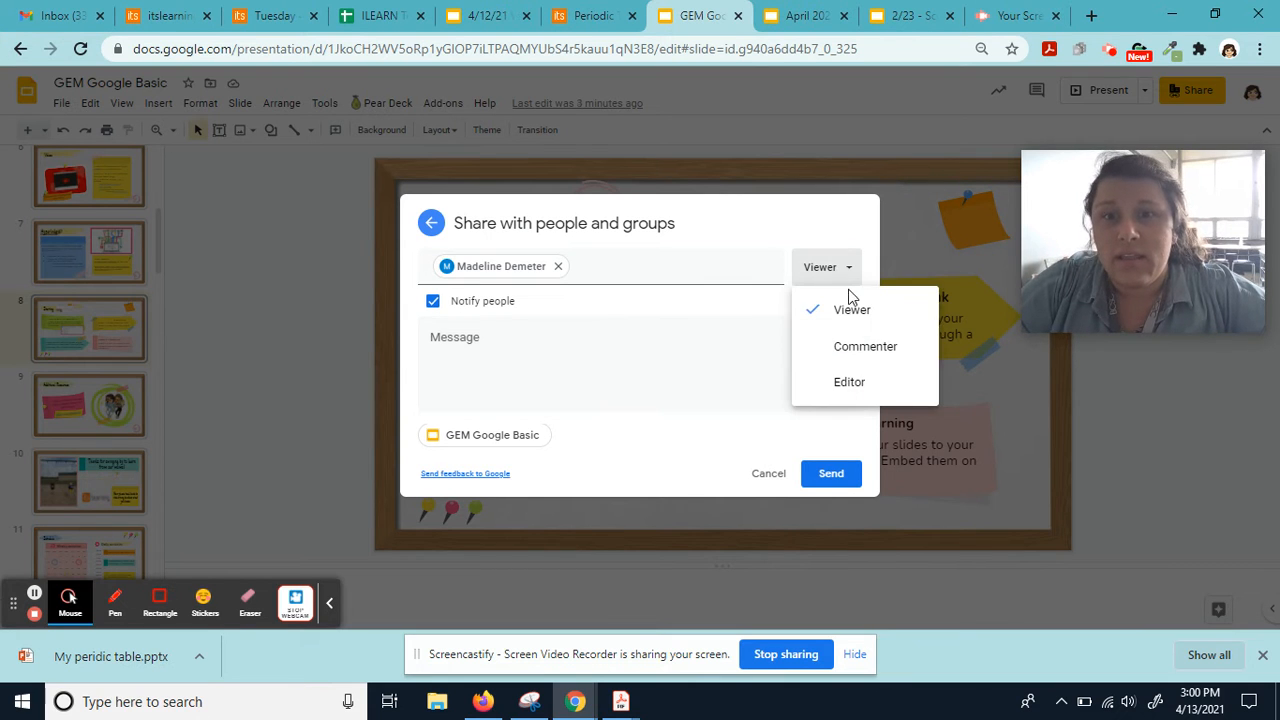
pyautogui.click(877, 358)
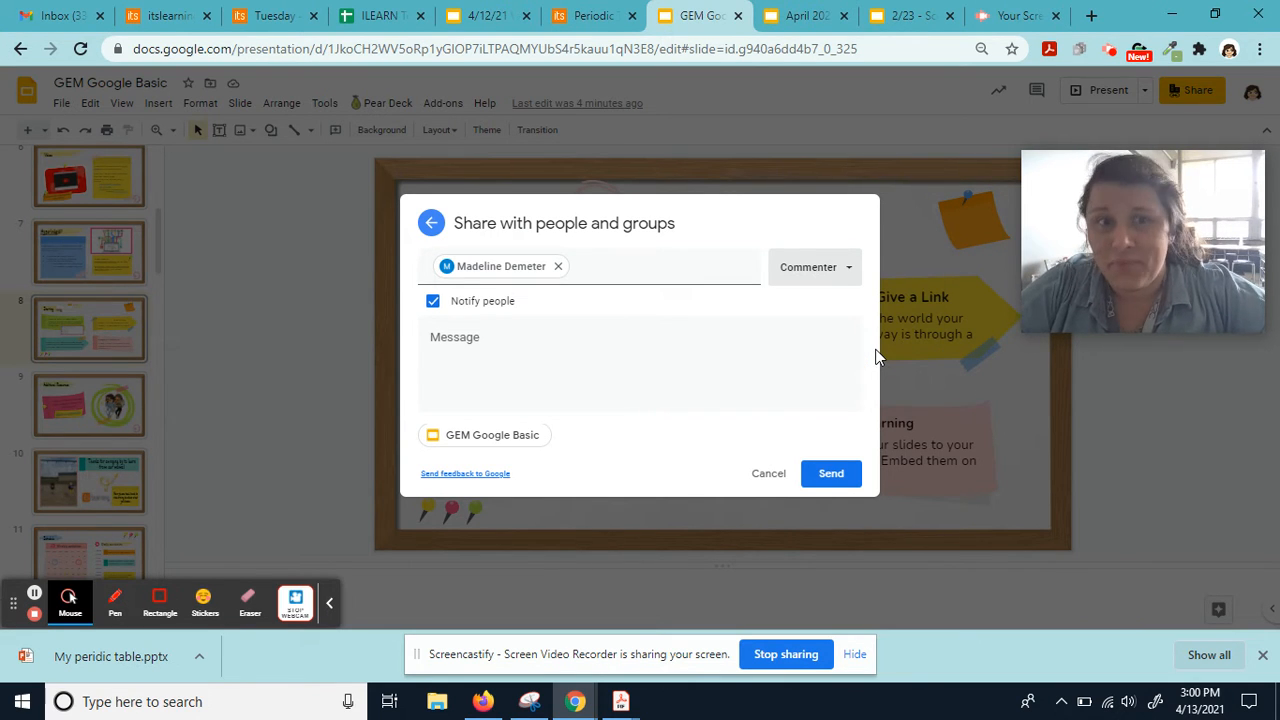
pyautogui.click(840, 270)
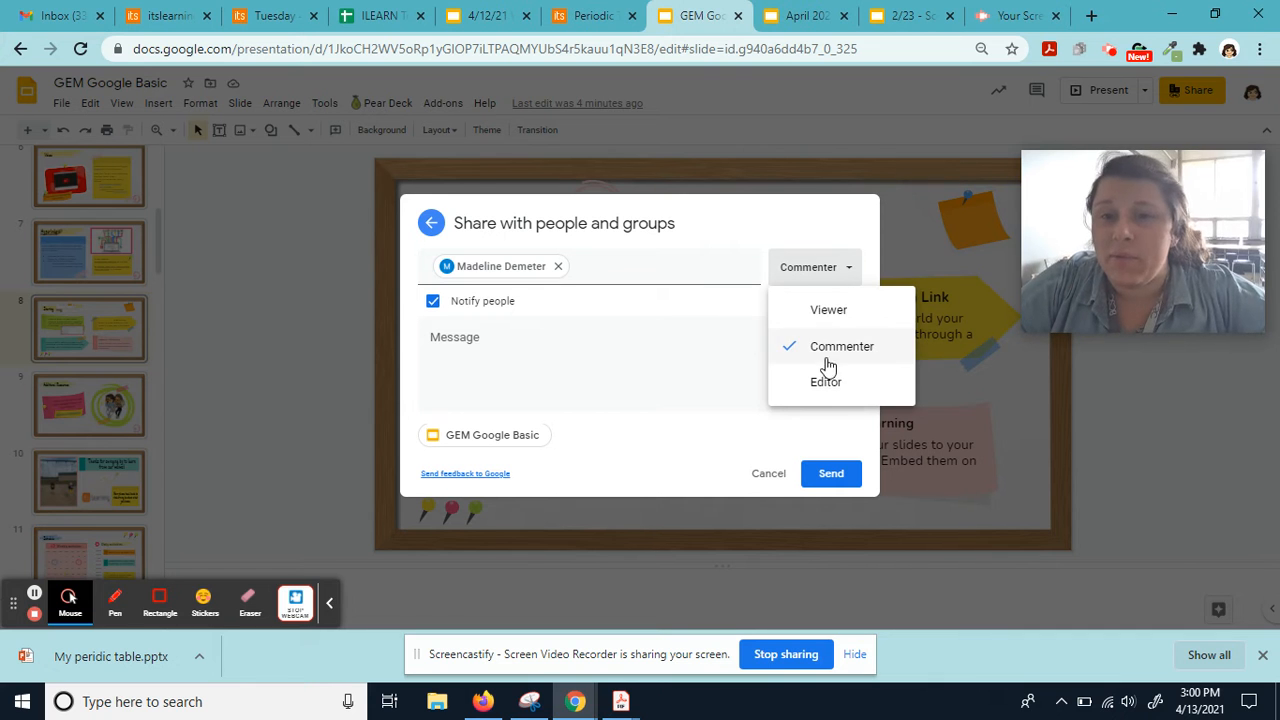
pyautogui.click(827, 382)
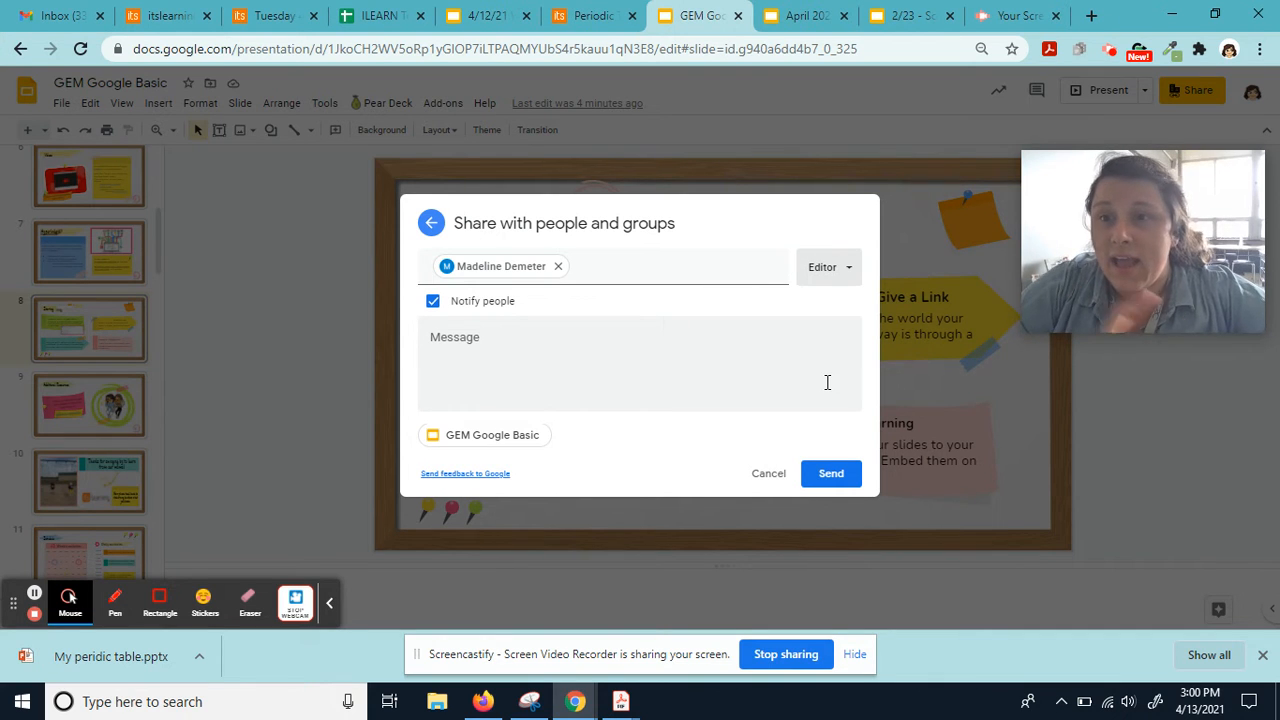
# Step: Write the recipient a message saying "When you get a chance, can you please check out the slides! Thanks!" and cancel the invitation
pyautogui.click(518, 351)
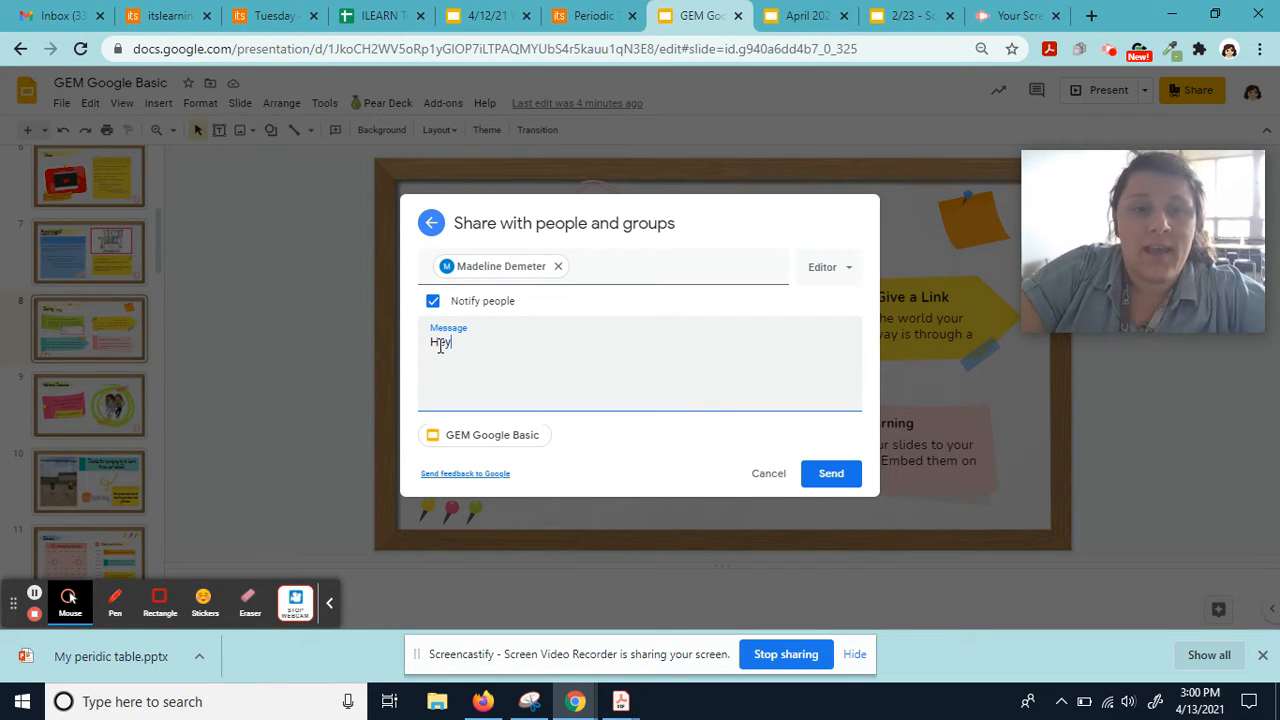
pyautogui.write('Maddy!')
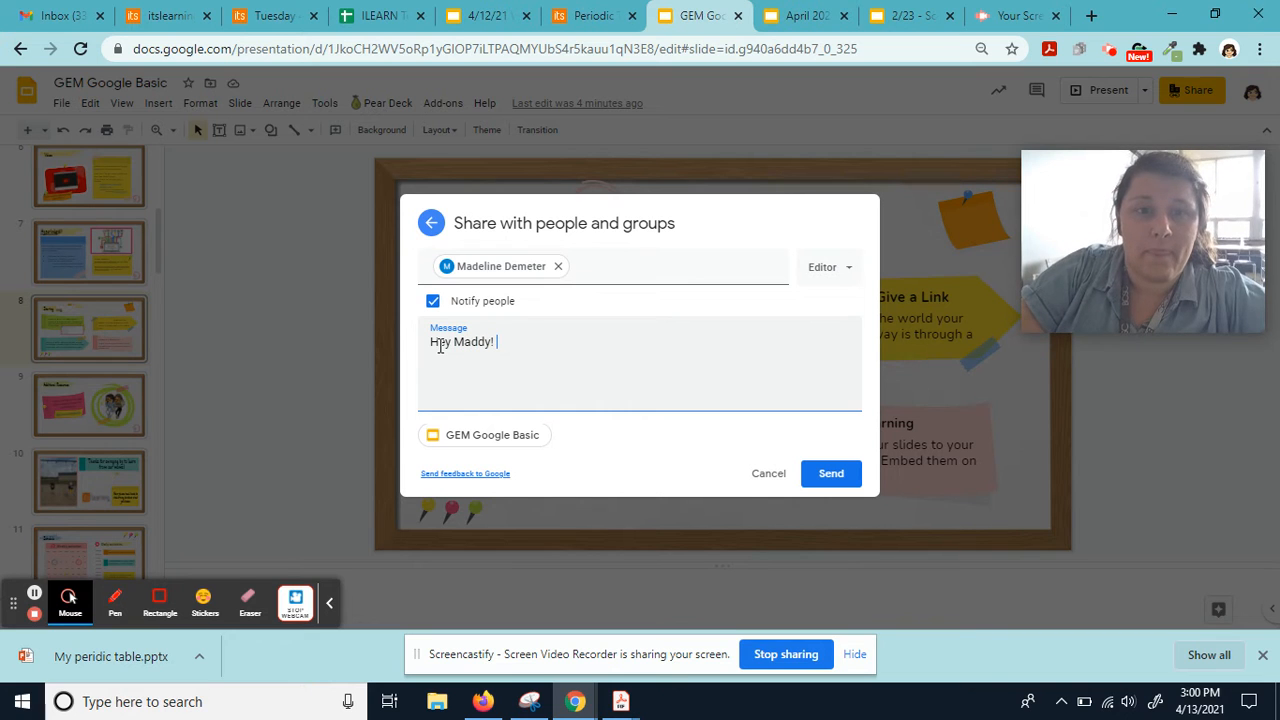
pyautogui.write('Whe')
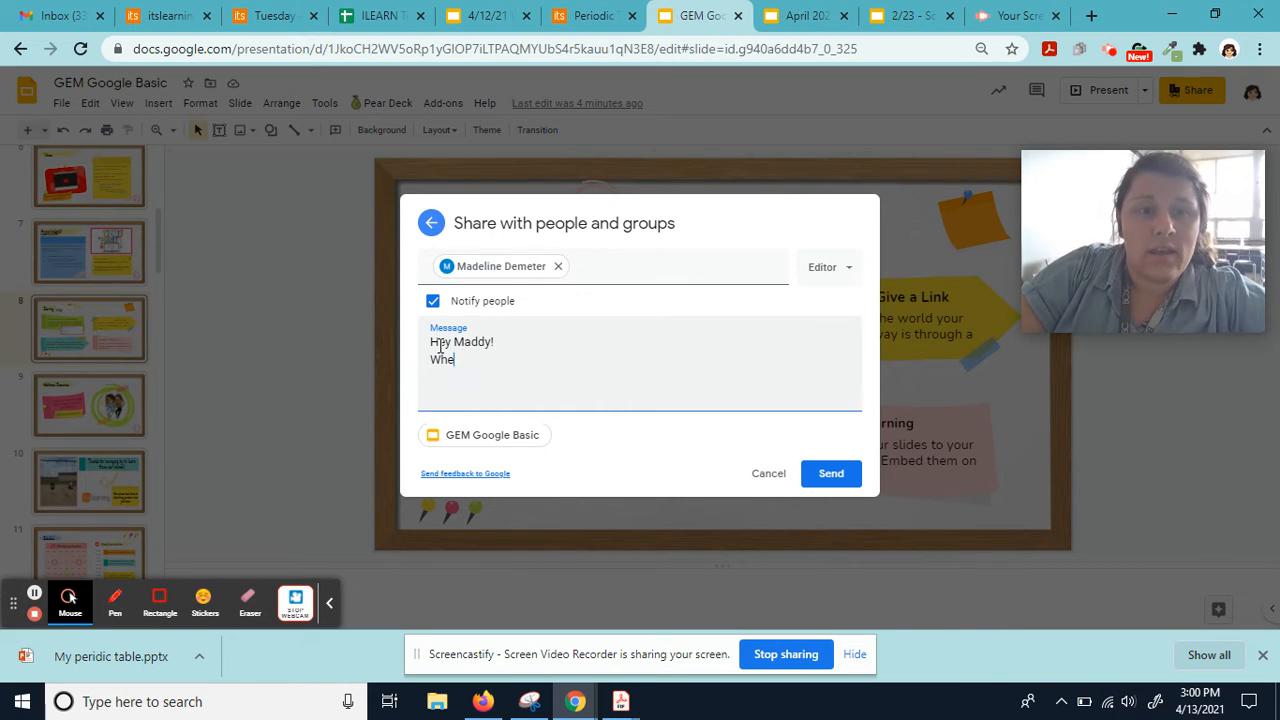
pyautogui.write('n you get a chang')
pyautogui.write('e, can you please check out the slides! Thanks! -Lily')
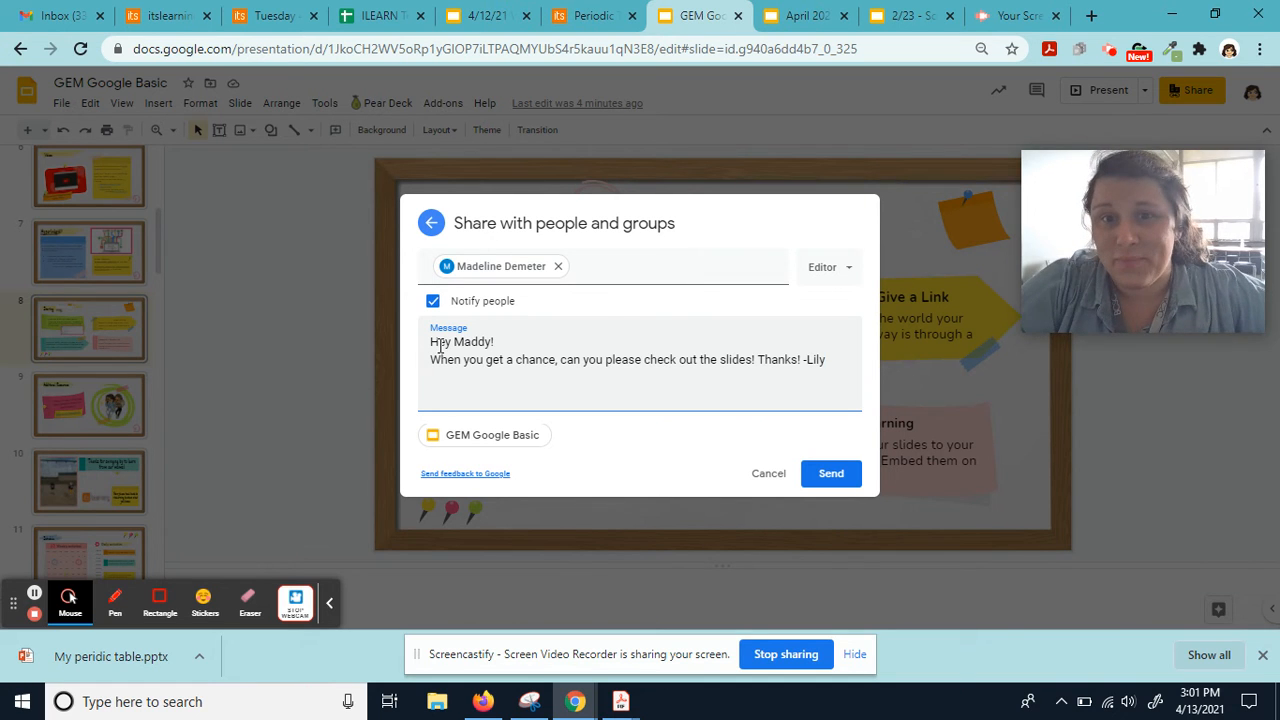
pyautogui.click(768, 474)
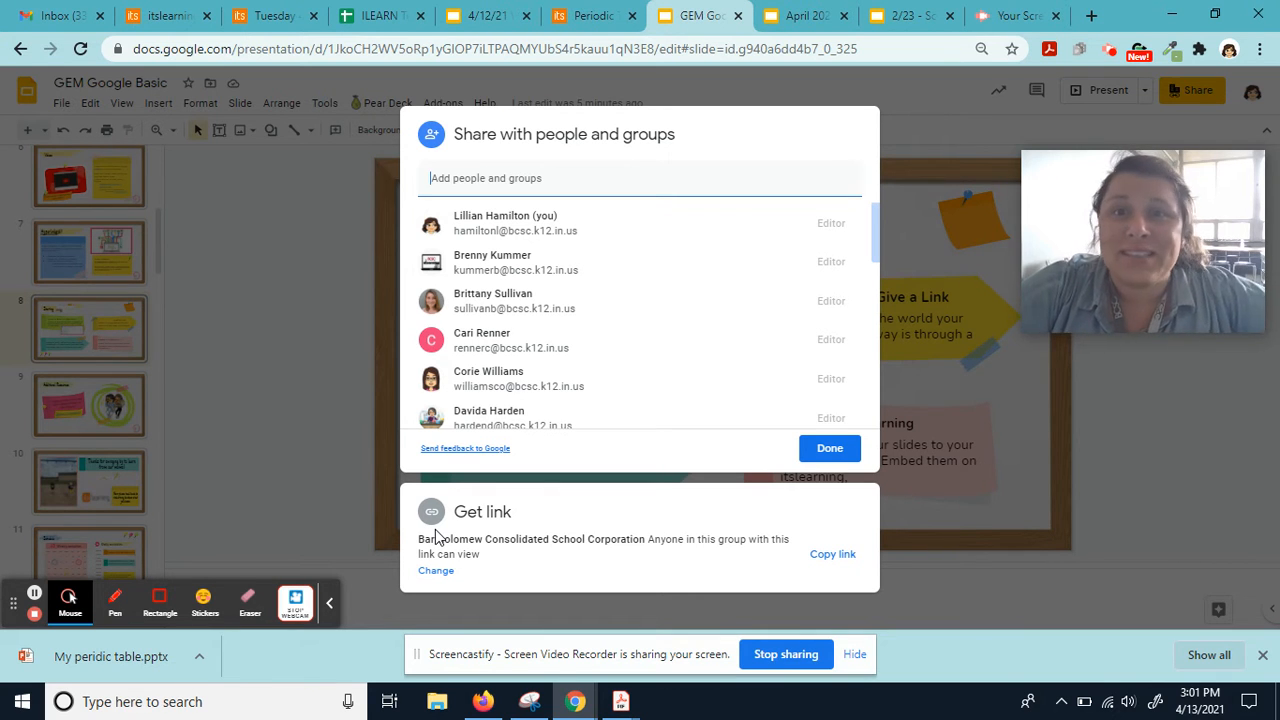
# Step: Switch to the "2/23 - Science in the News" presentation and go through its slides to "Science in the News Tues (Linked)"
pyautogui.click(910, 12)
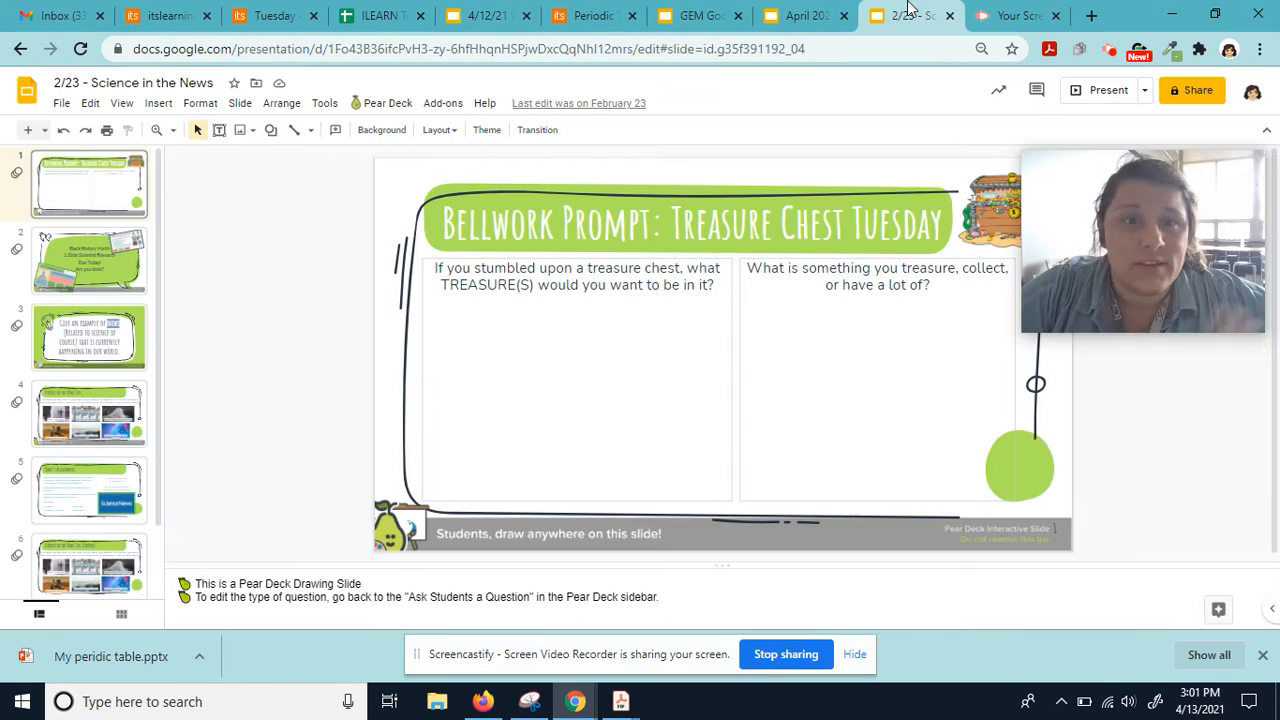
pyautogui.click(112, 247)
pyautogui.press('Down')
pyautogui.press('Down')
pyautogui.press('Down')
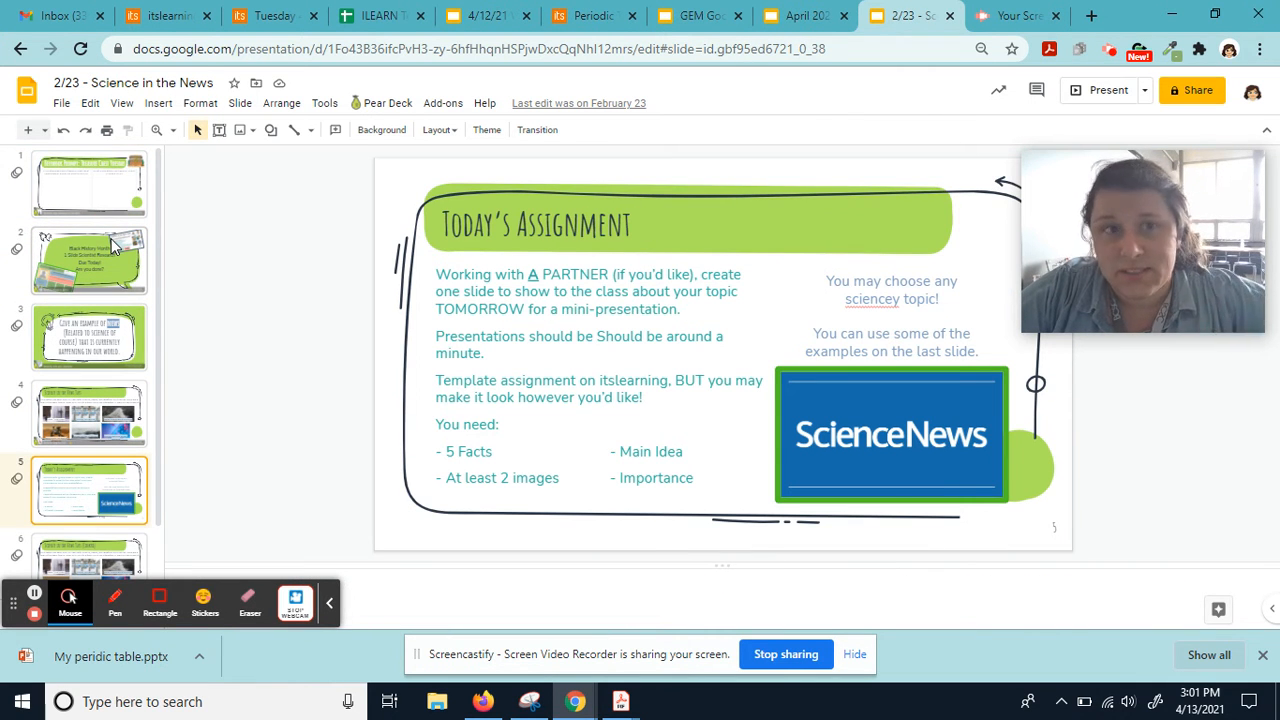
pyautogui.press('Down')
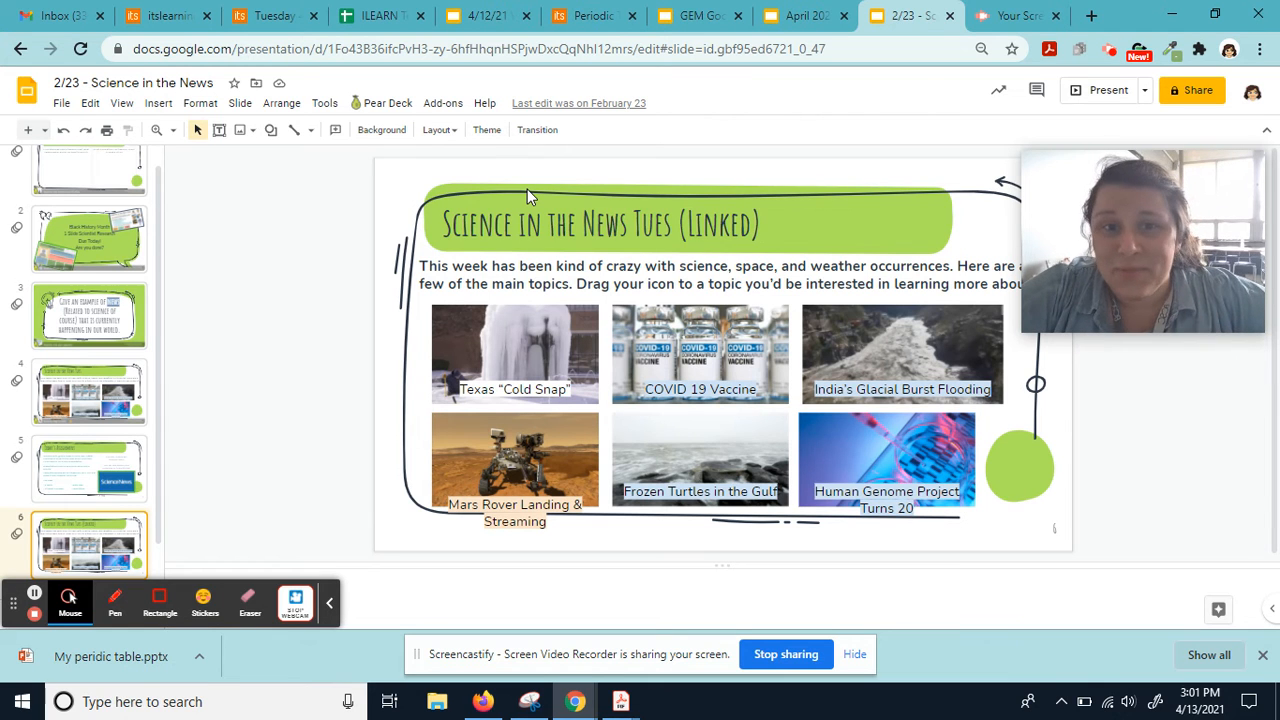
# Step: Set the presentation's link sharing to Anyone with the link
pyautogui.click(1195, 90)
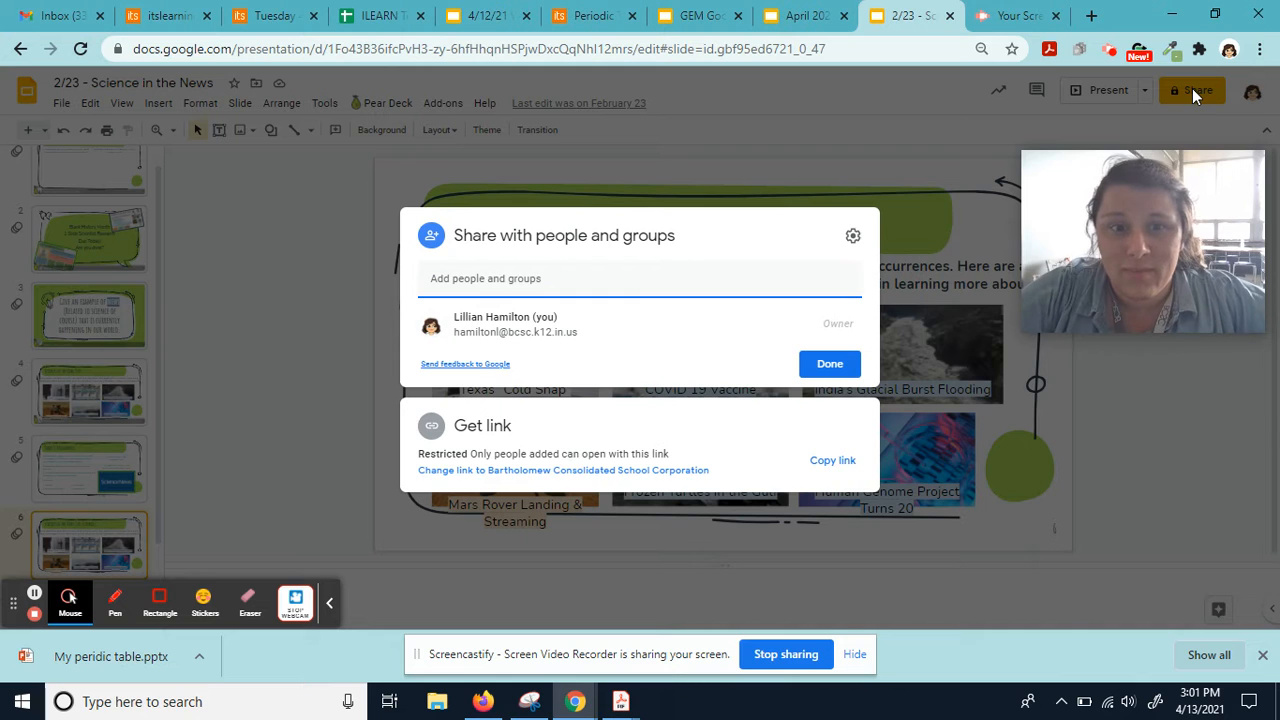
pyautogui.click(492, 430)
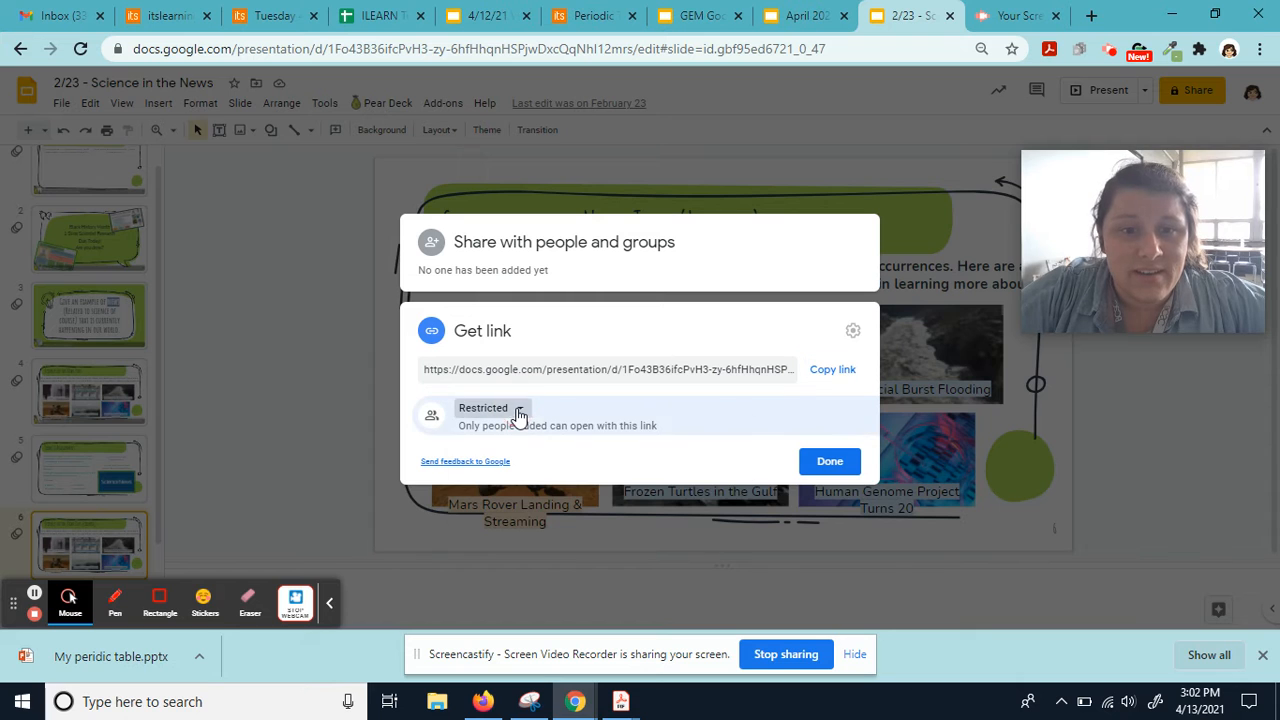
pyautogui.click(519, 410)
pyautogui.click(557, 545)
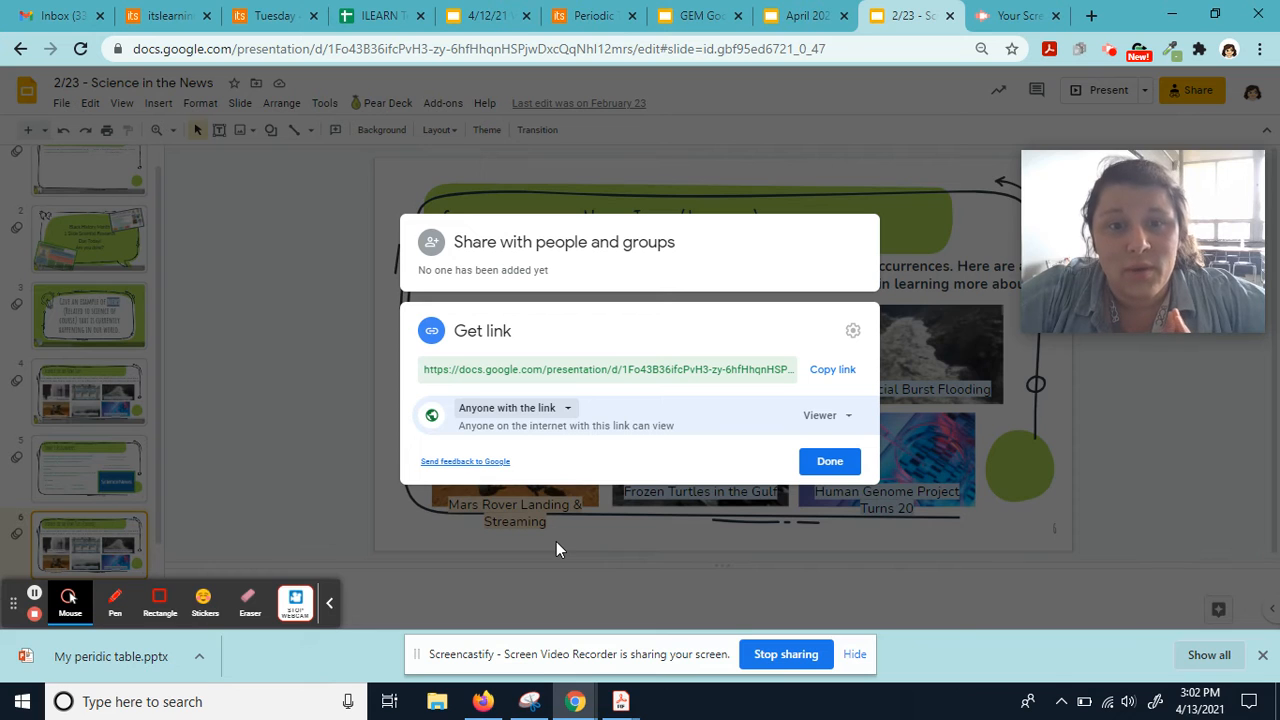
# Step: View the link roles, limit link access to Bartholomew Consolidated School Corporation, and return it to Anyone with the link
pyautogui.click(833, 430)
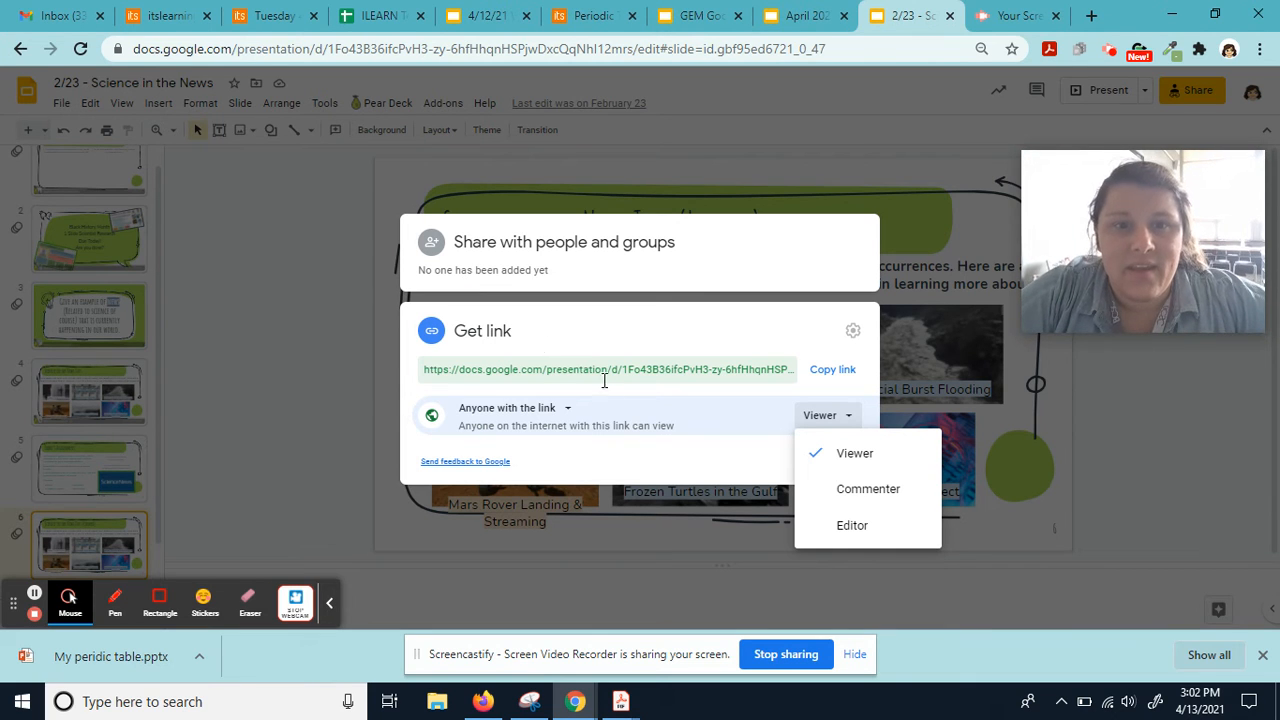
pyautogui.click(566, 408)
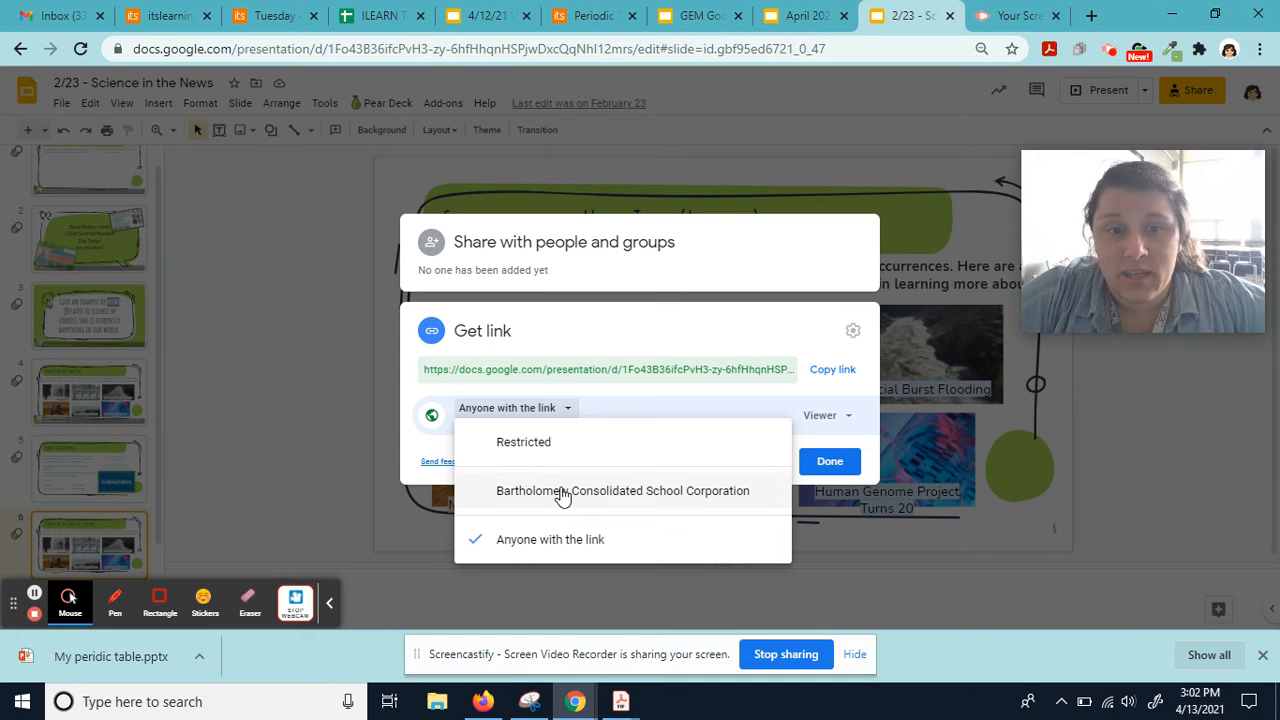
pyautogui.click(563, 492)
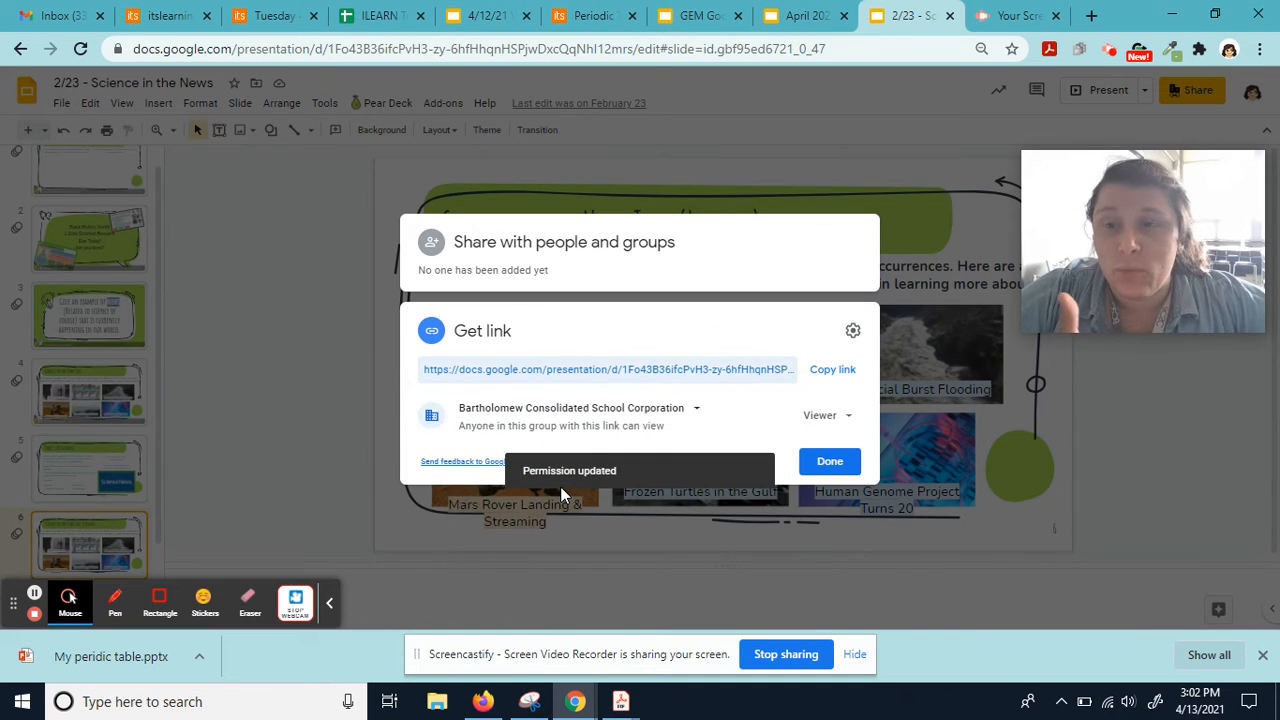
pyautogui.click(630, 410)
pyautogui.click(598, 532)
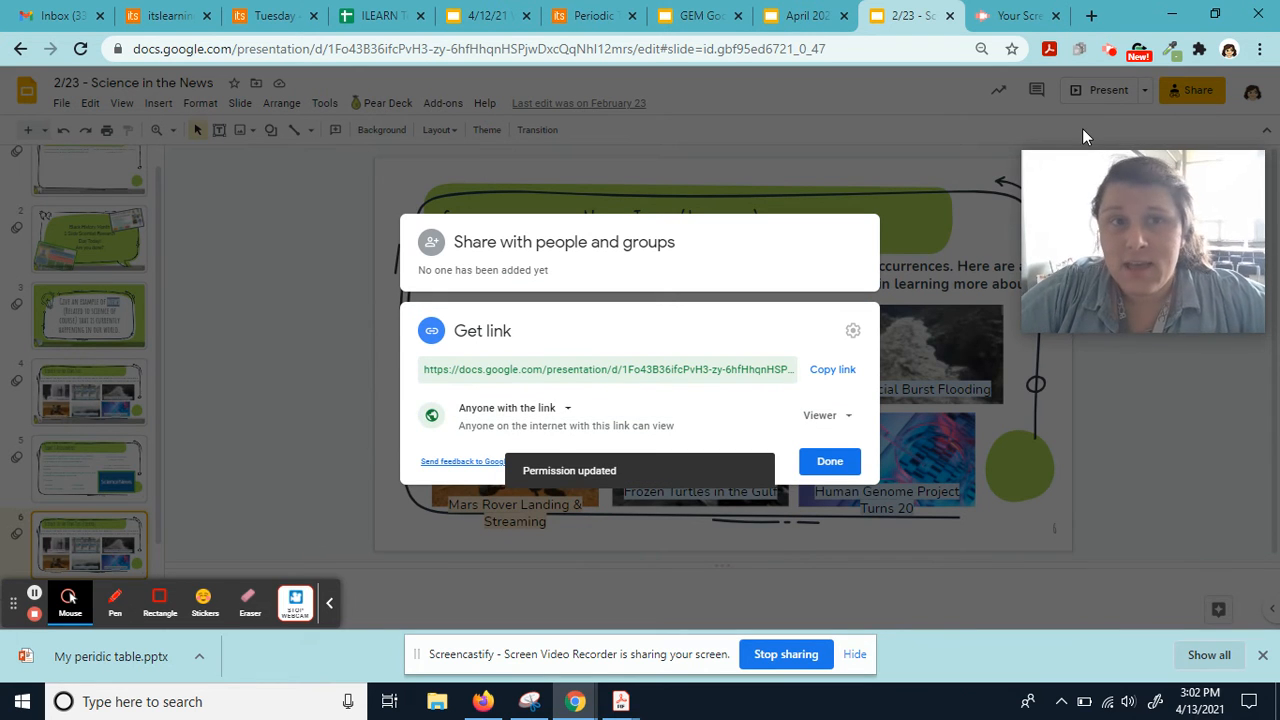
# Step: Open the Q4 Veritas Homework Sheet in the browser tab that holds the Screencastify recordings
pyautogui.click(1016, 12)
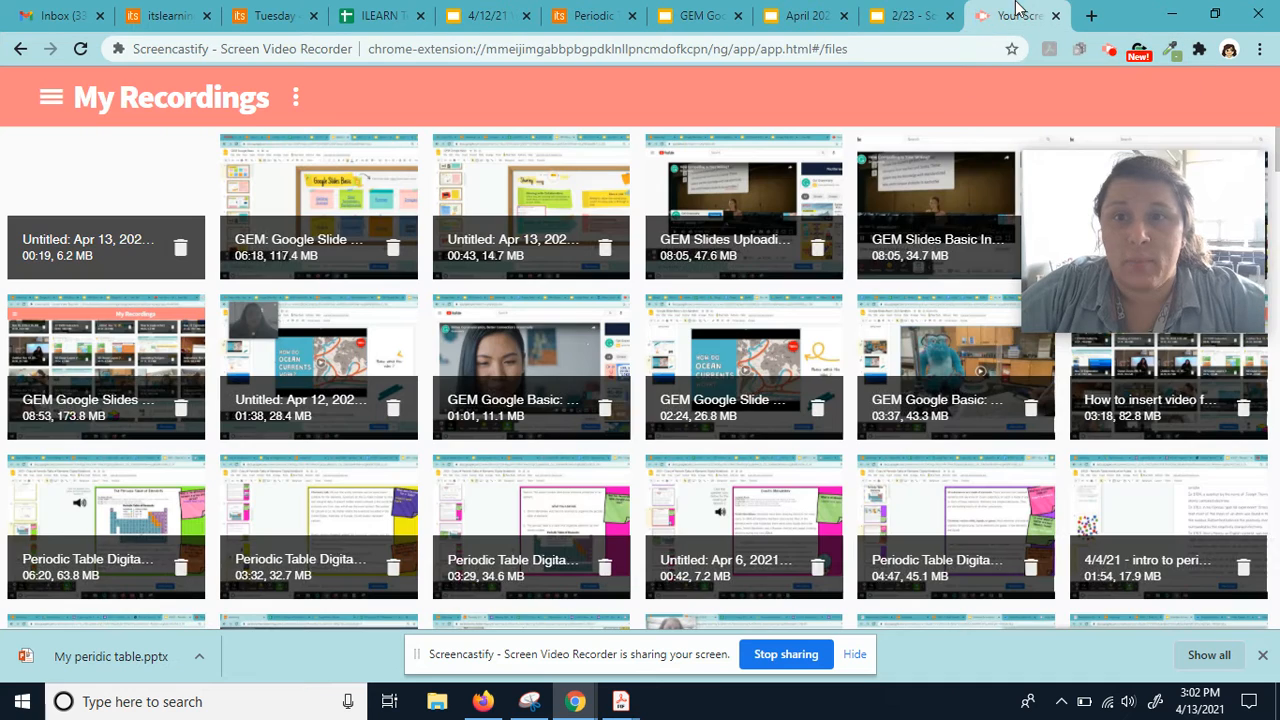
pyautogui.click(936, 42)
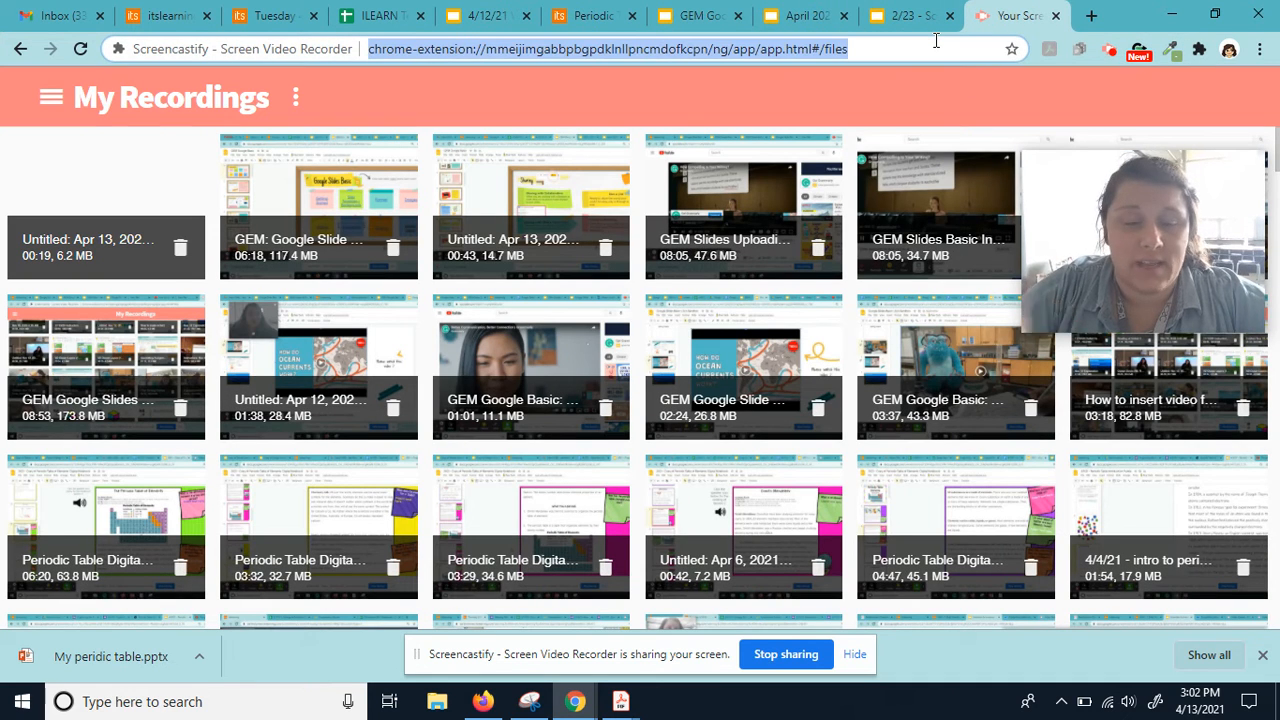
pyautogui.write('q')
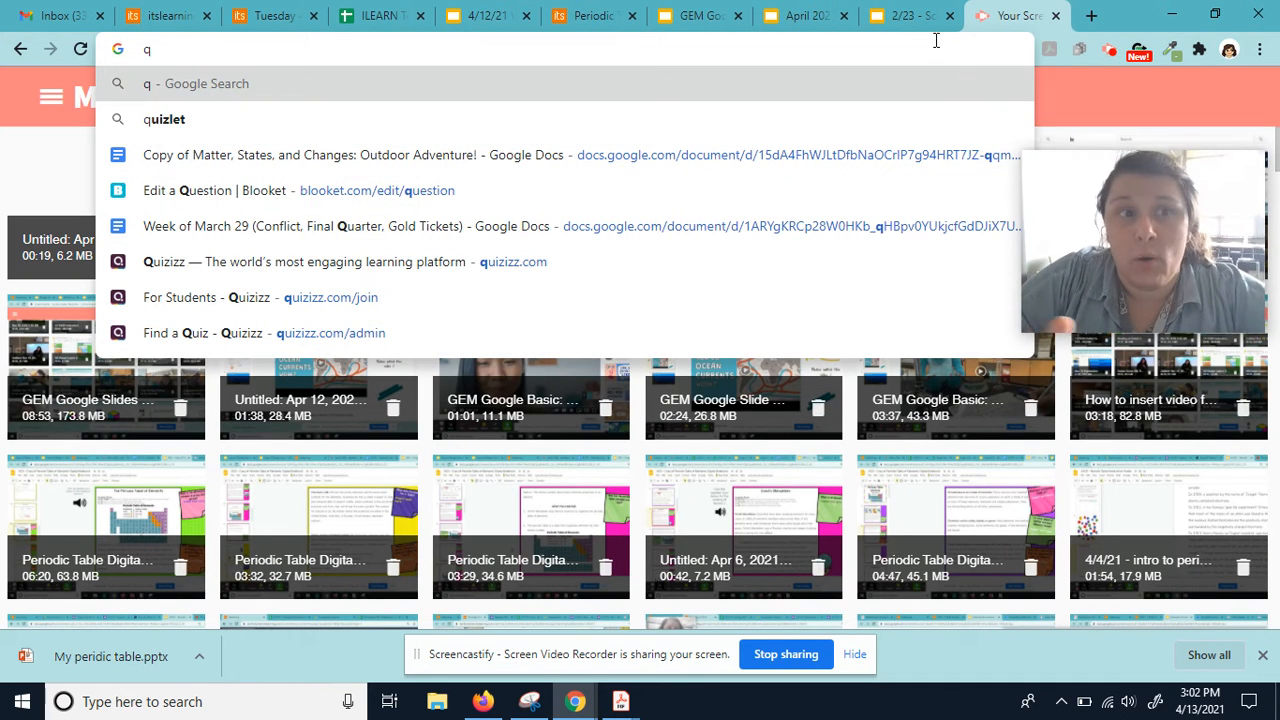
pyautogui.write('4')
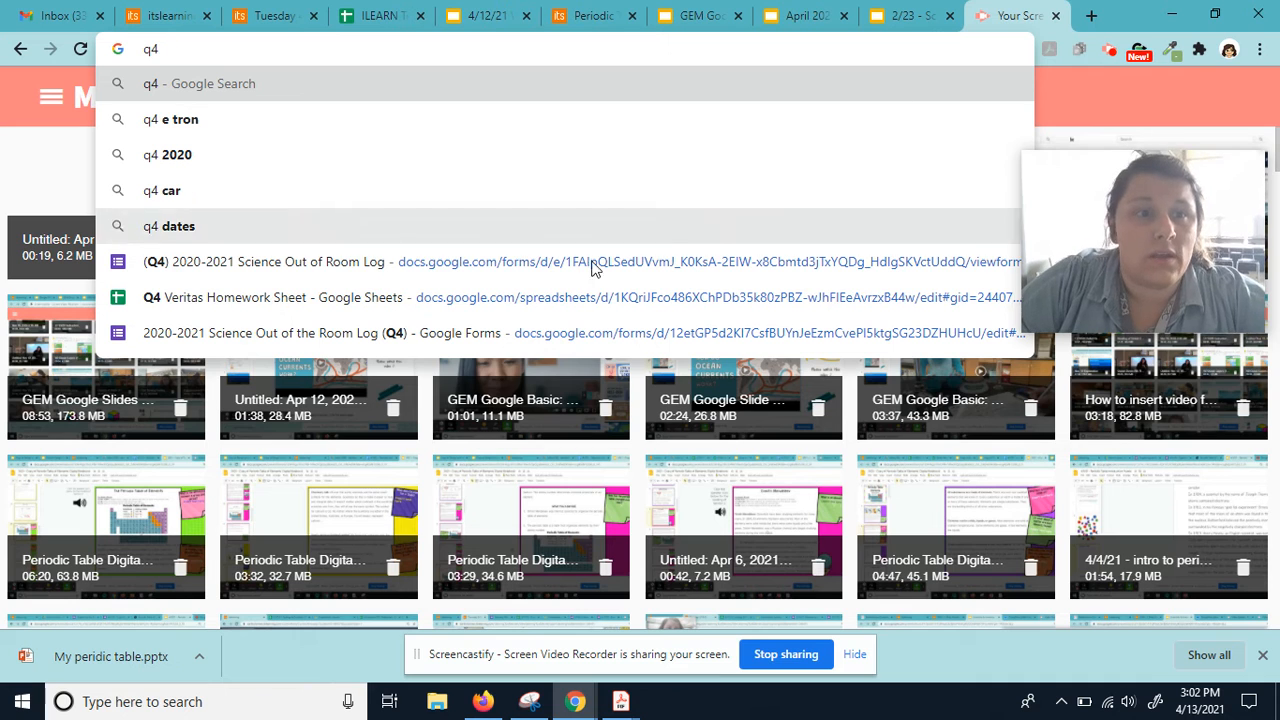
pyautogui.click(493, 299)
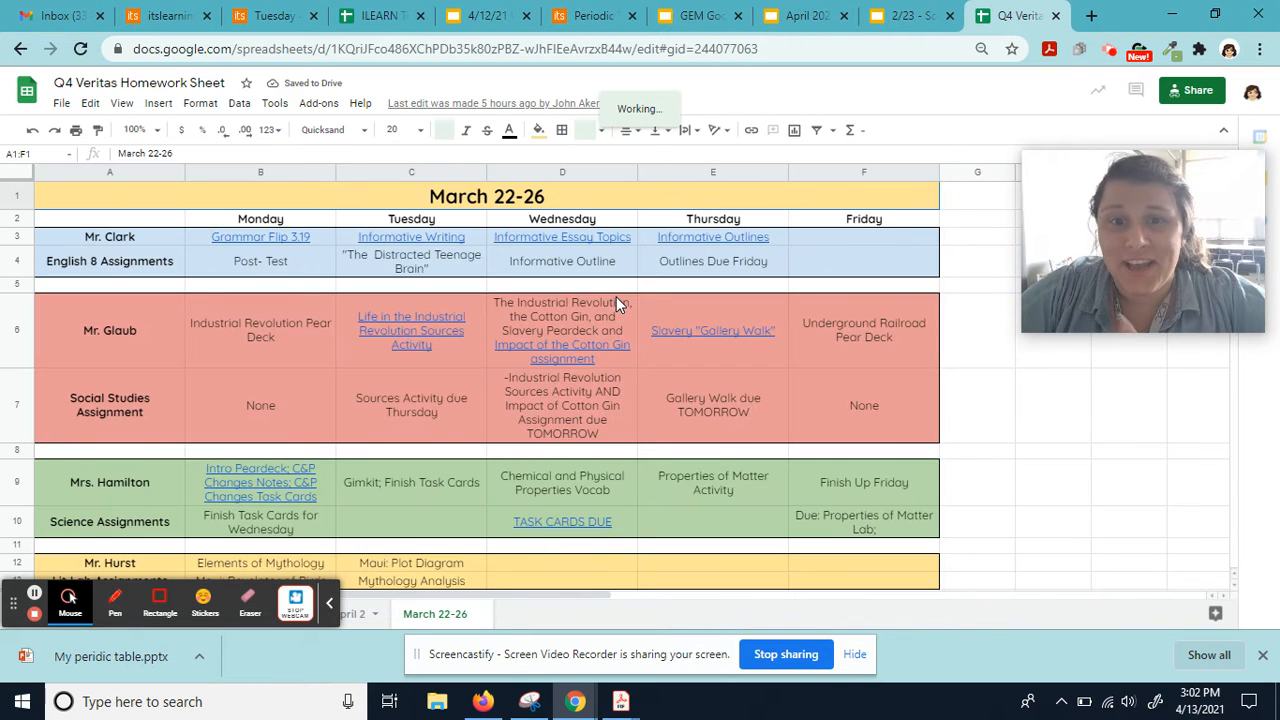
# Step: Enter "Check out the slides from today's lesson" as Thursday's science assignment in cell E10
pyautogui.moveTo(701, 336)
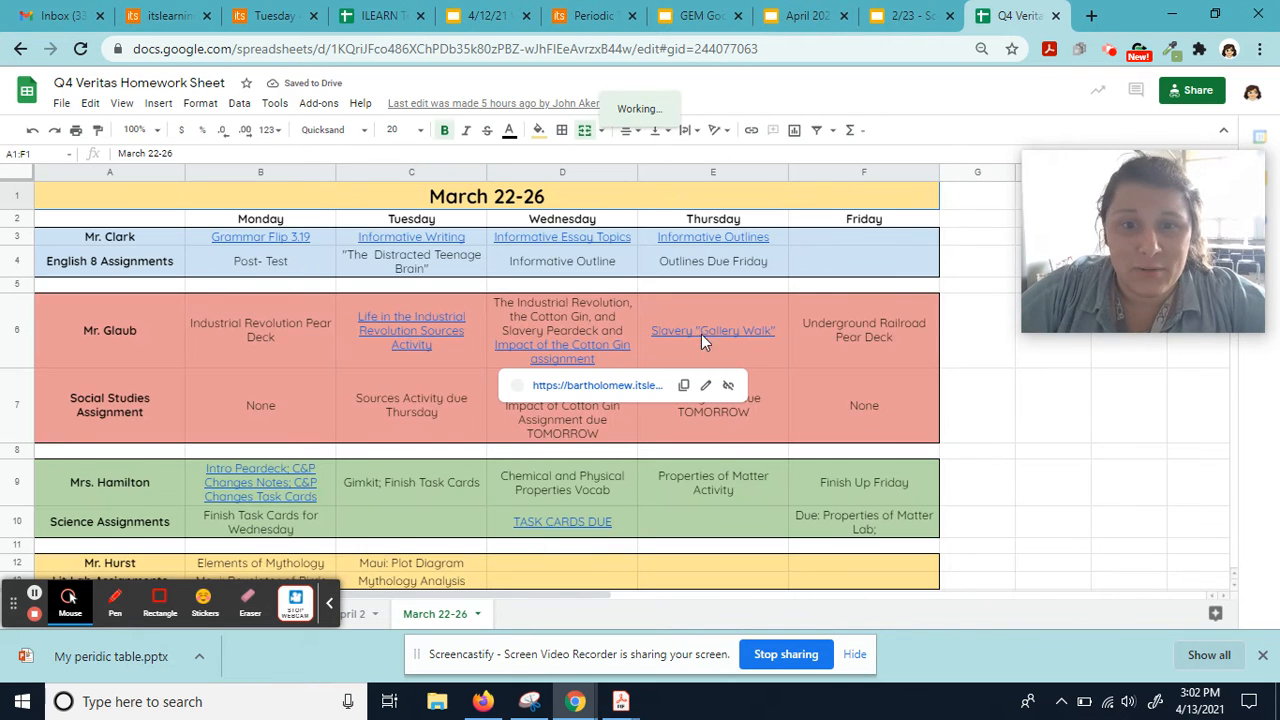
pyautogui.click(689, 519)
pyautogui.write('Check out the slides')
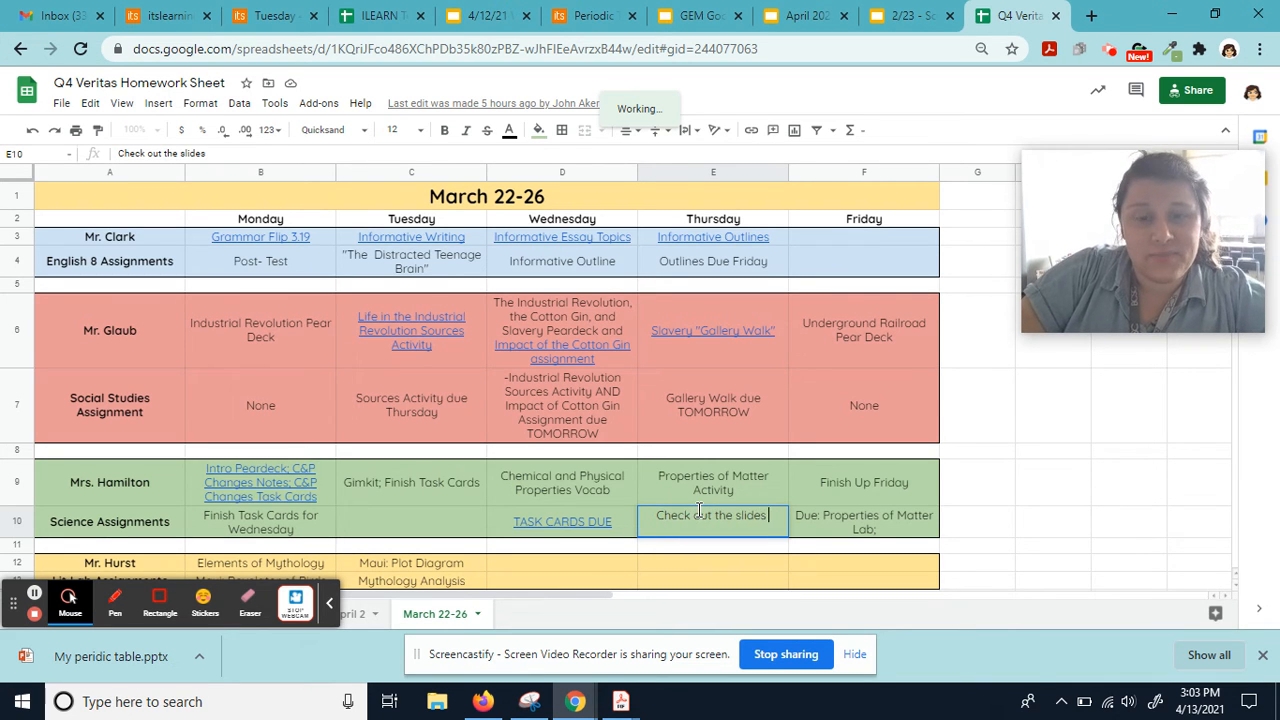
pyautogui.write(' from')
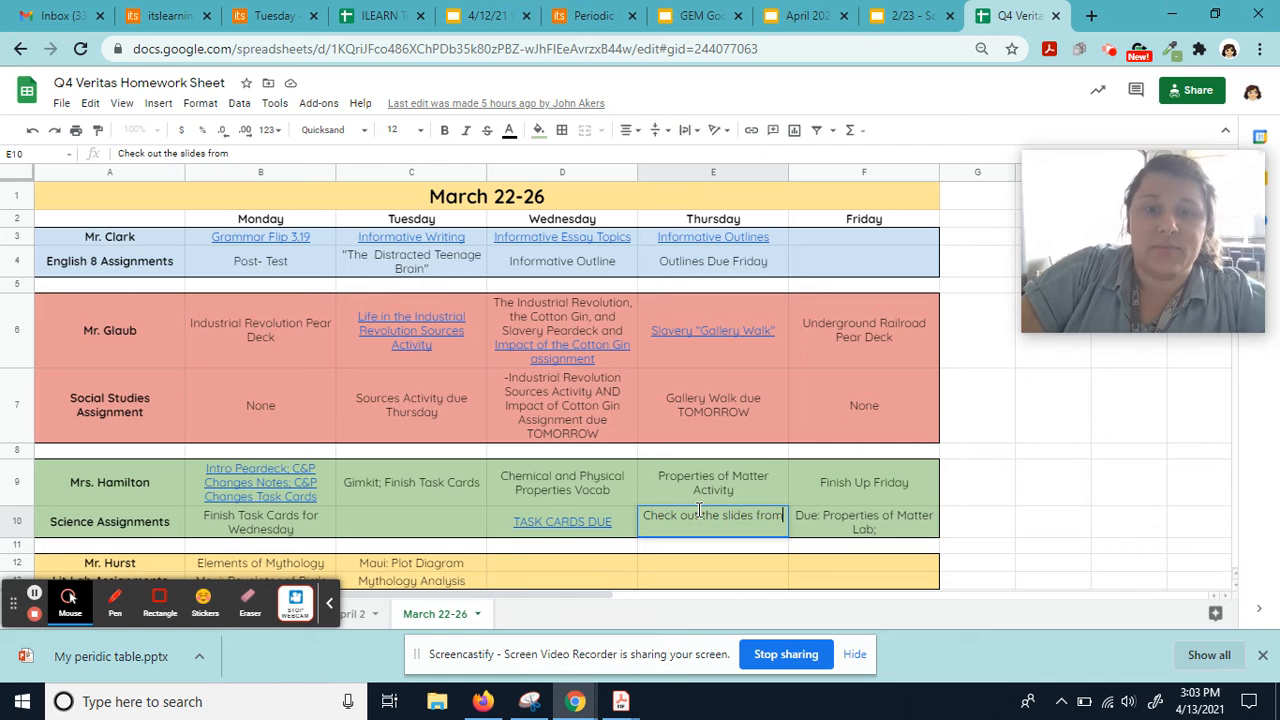
pyautogui.write(" today's lesson")
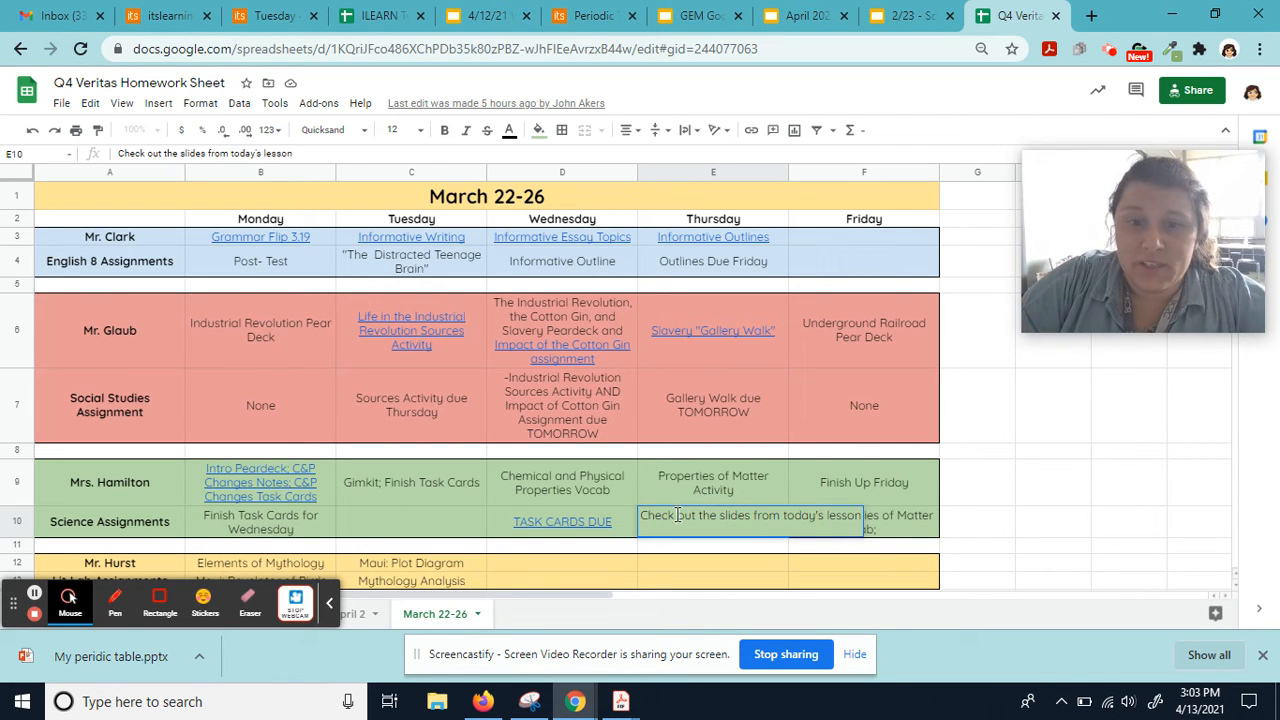
pyautogui.doubleClick(736, 518)
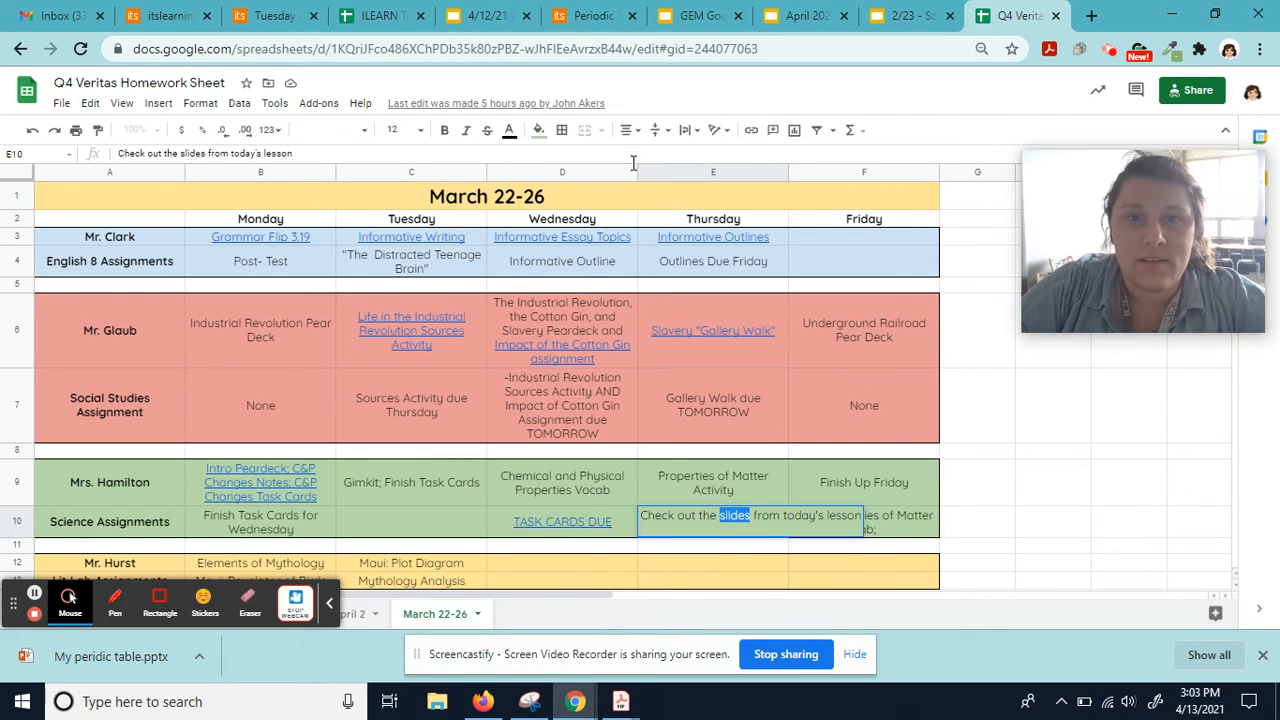
pyautogui.click(751, 131)
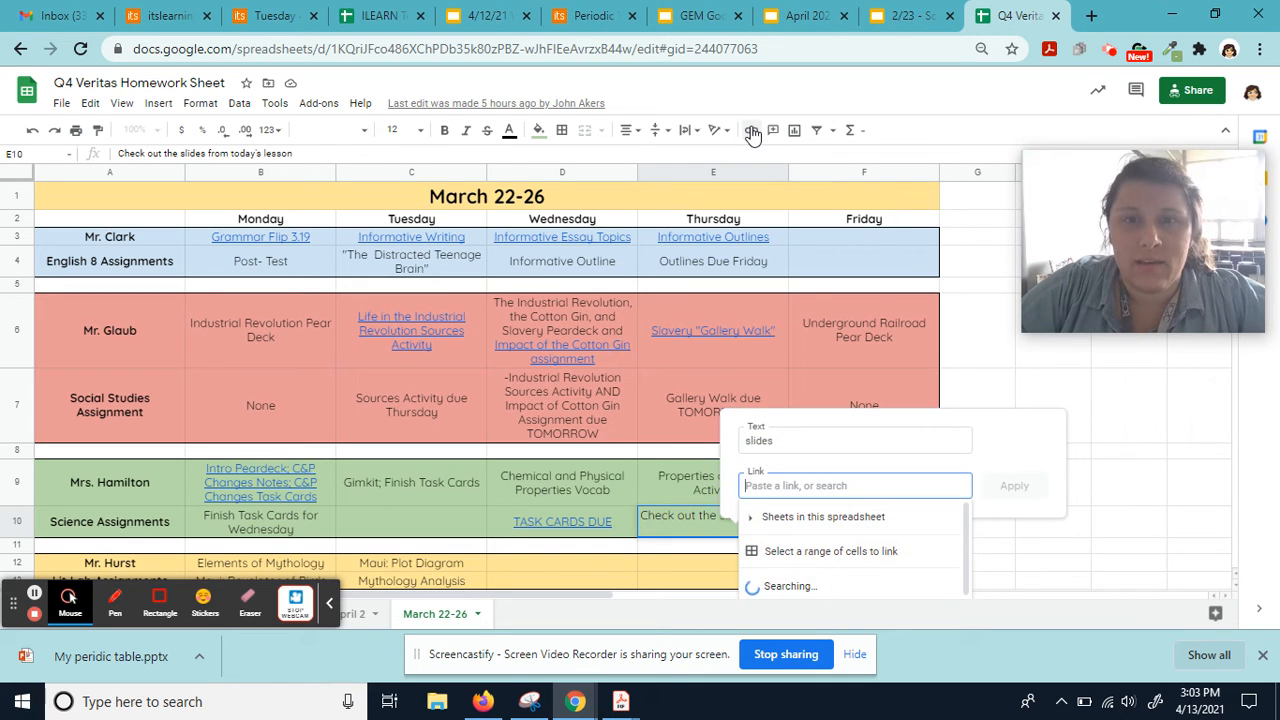
pyautogui.write('https://www.youtube.com/watch?v=BE_ATaPb4Dw')
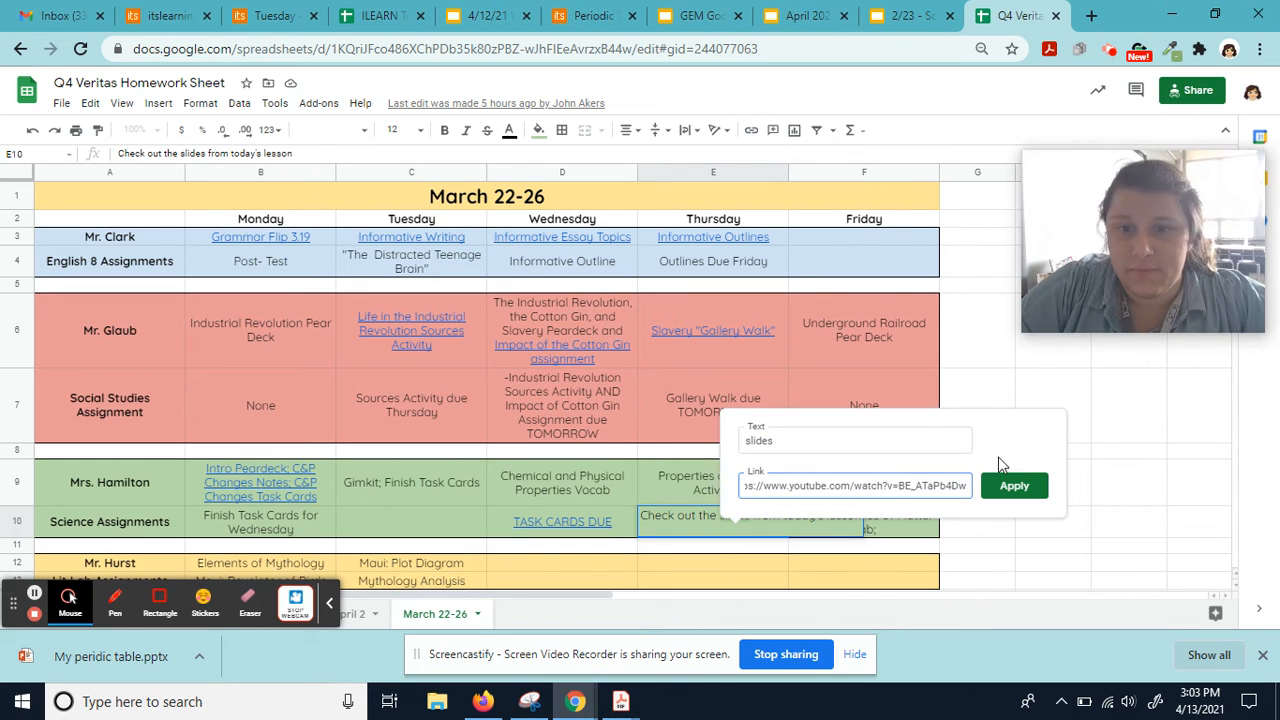
pyautogui.tripleClick(917, 486)
pyautogui.press('BackSpace')
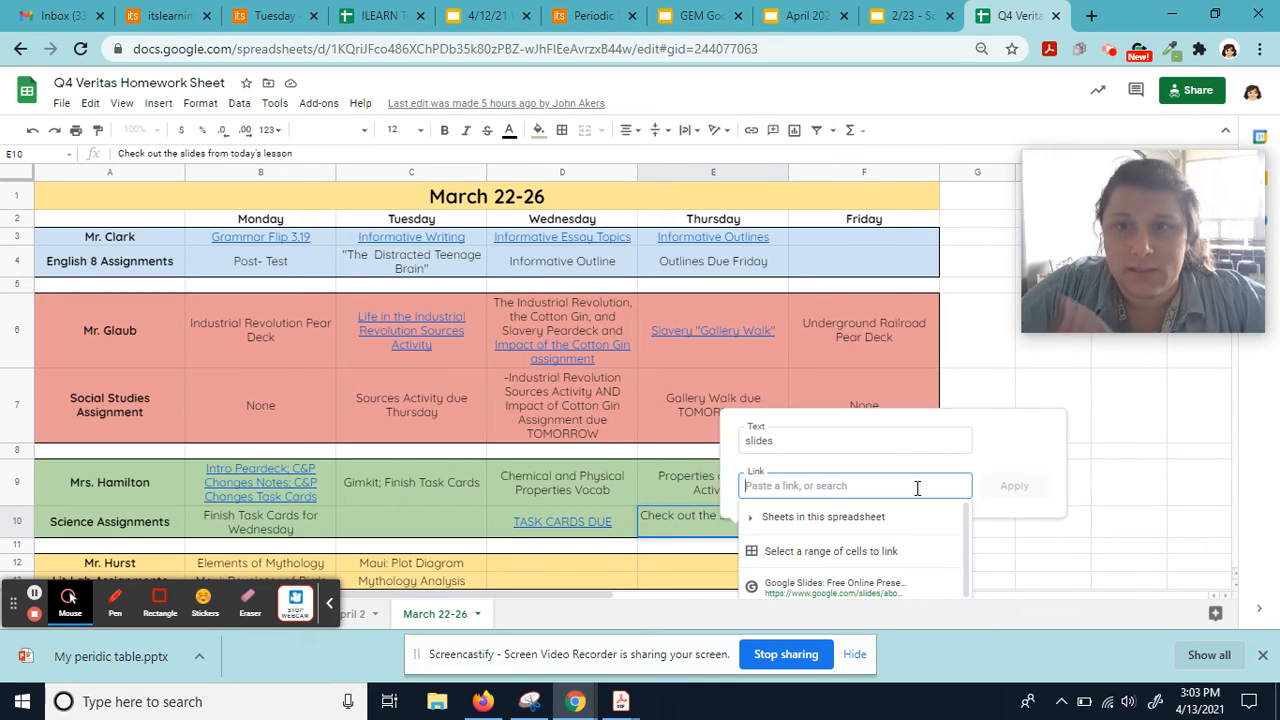
# Step: Copy the sharing link of the 2/23 - Science in the News presentation and link the word "slides" in cell E10 to it
pyautogui.click(905, 15)
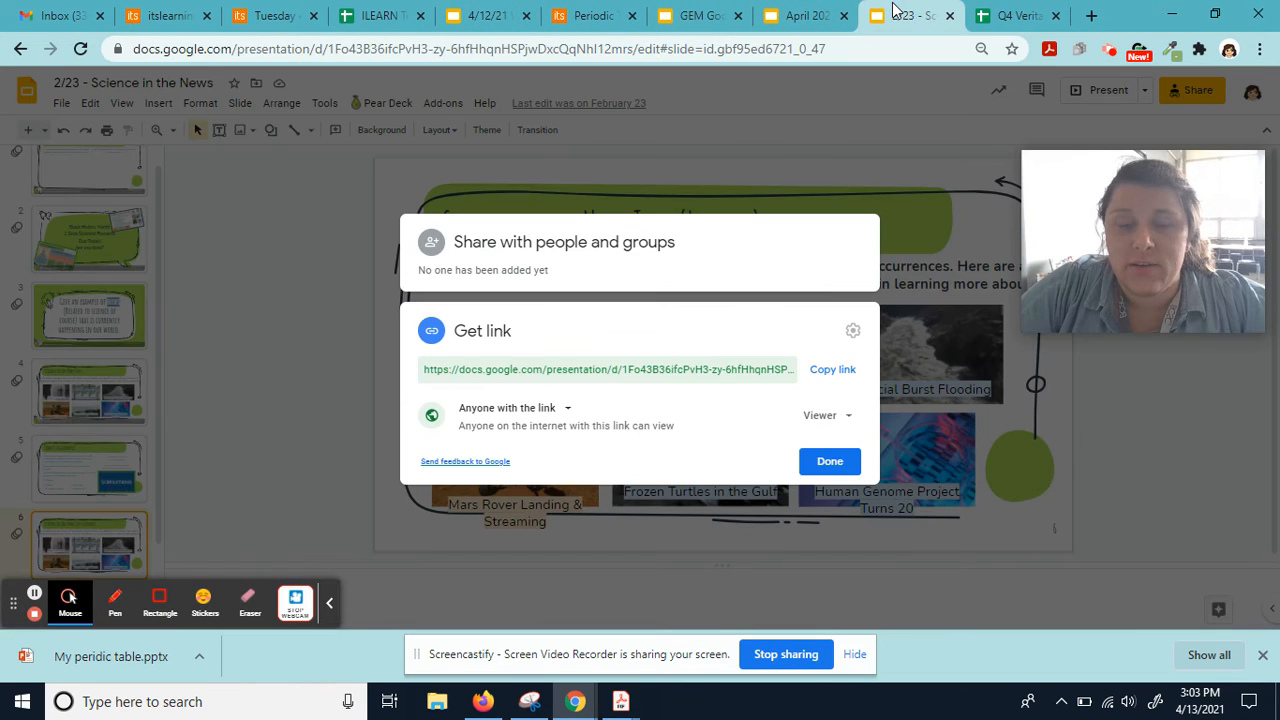
pyautogui.click(849, 379)
pyautogui.click(1003, 12)
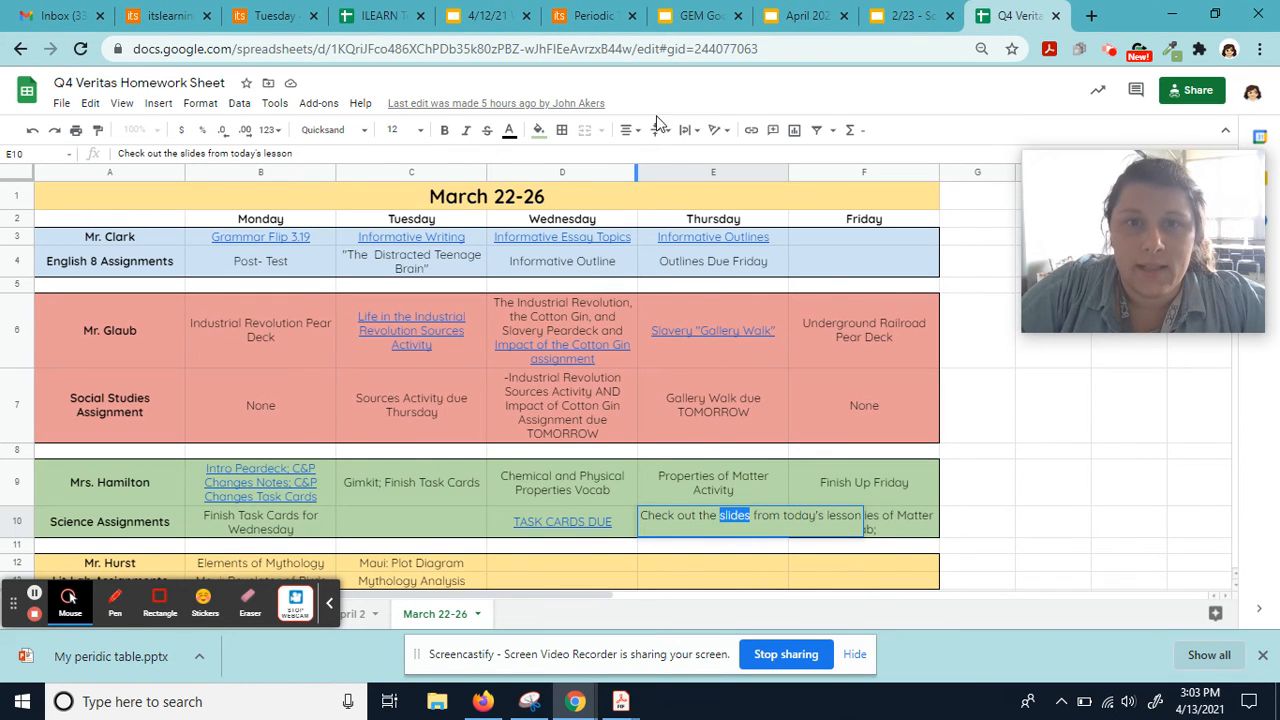
pyautogui.click(751, 132)
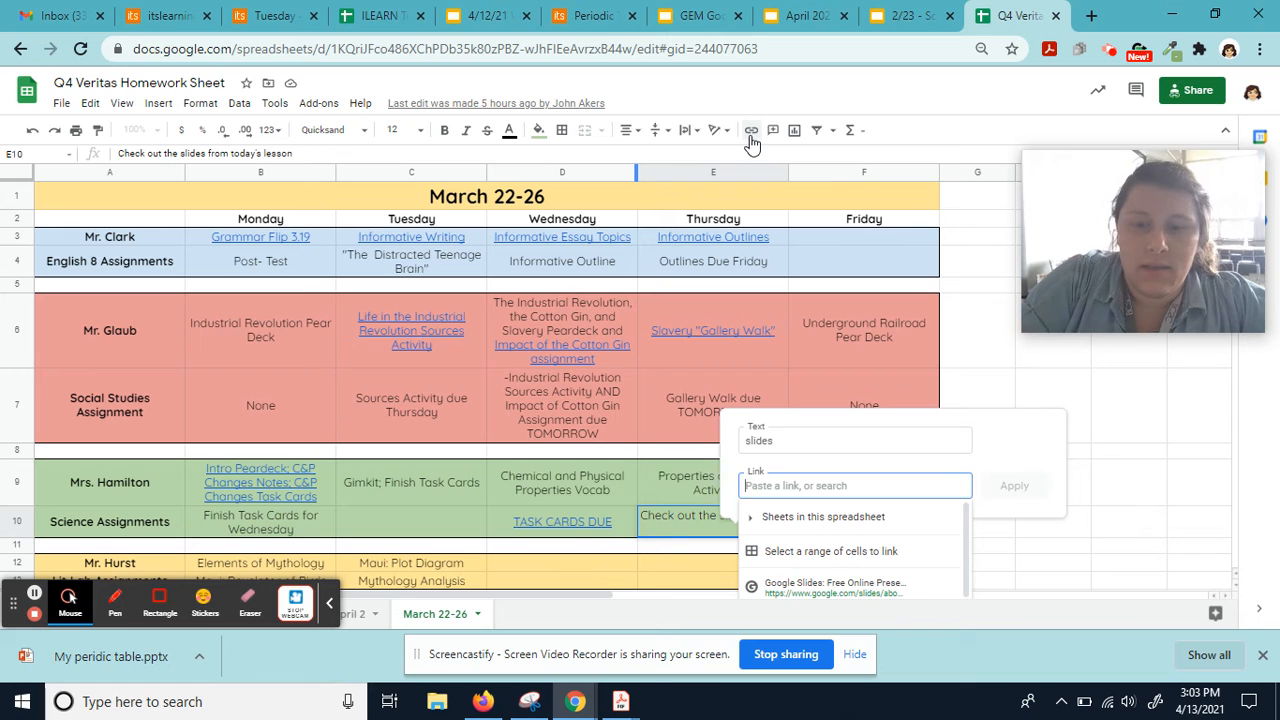
pyautogui.hotkey('ctrl', 'v')
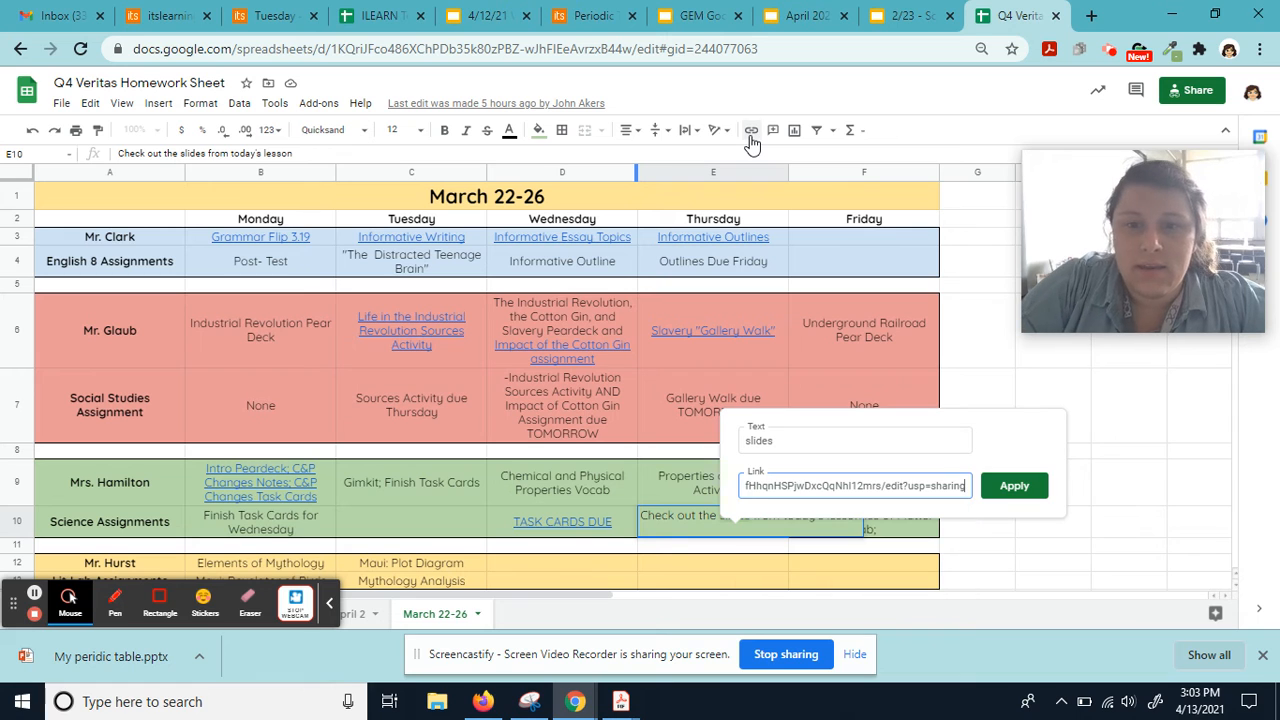
pyautogui.click(1028, 486)
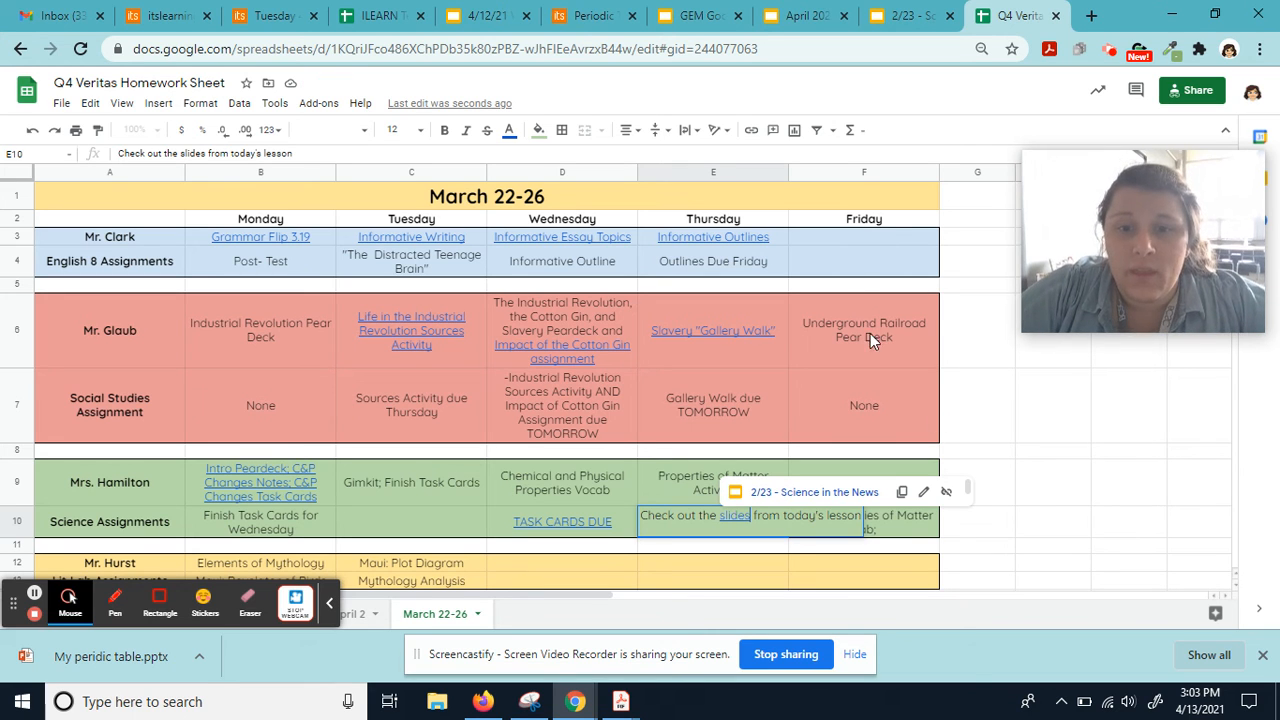
# Step: Clear the linked Thursday science assignment text from cell E10
pyautogui.tripleClick(735, 517)
pyautogui.hotkey('ctrl', 'x')
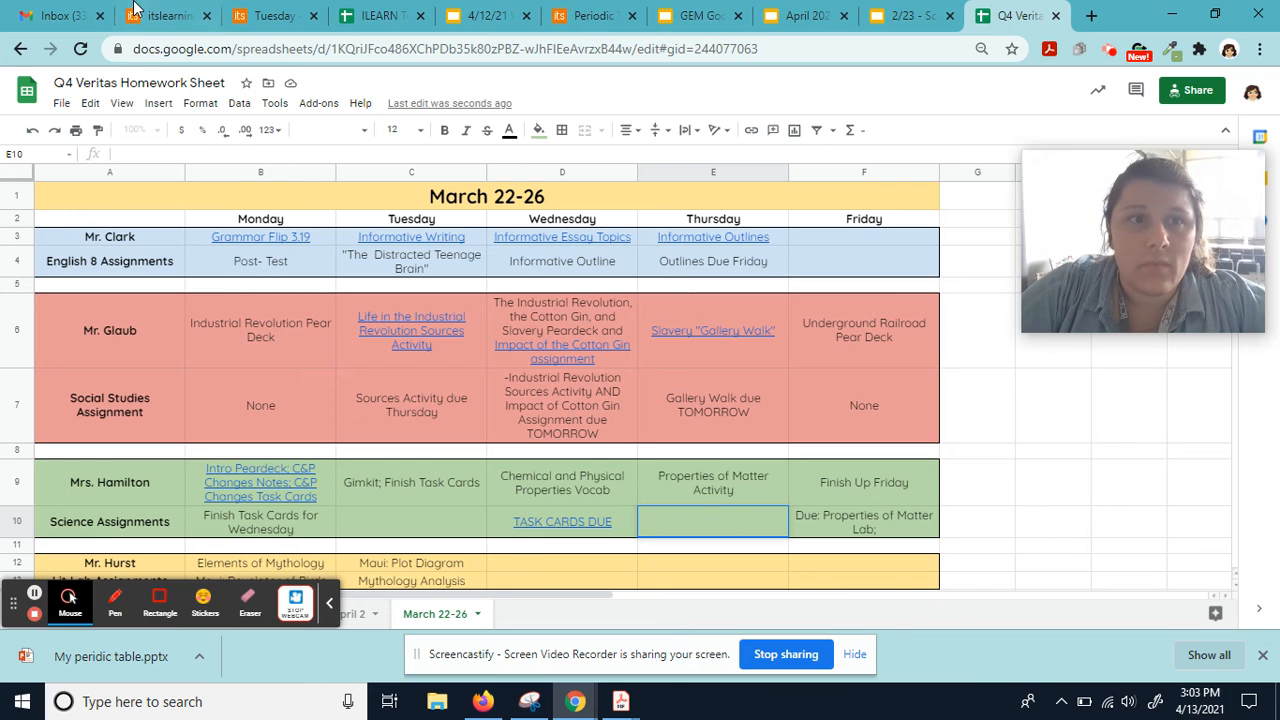
# Step: Switch to itslearning and title the new rich content block "Today's Slidedeck"
pyautogui.click(160, 15)
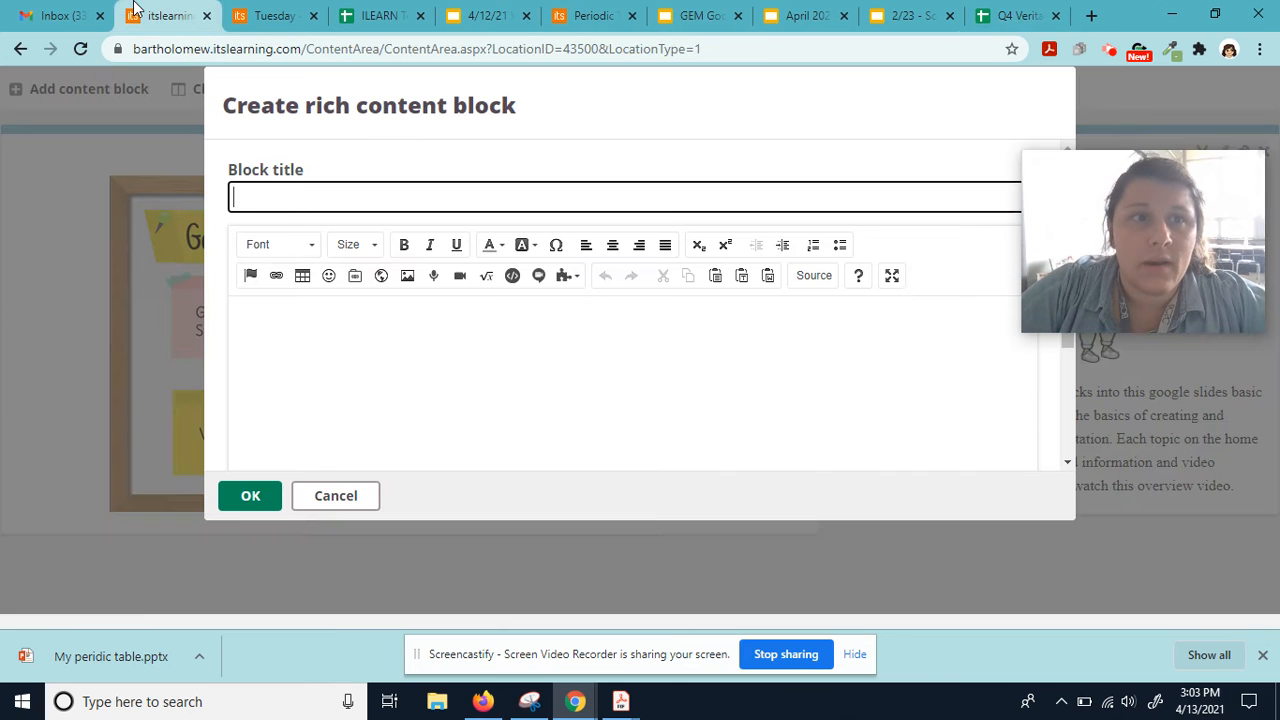
pyautogui.click(364, 198)
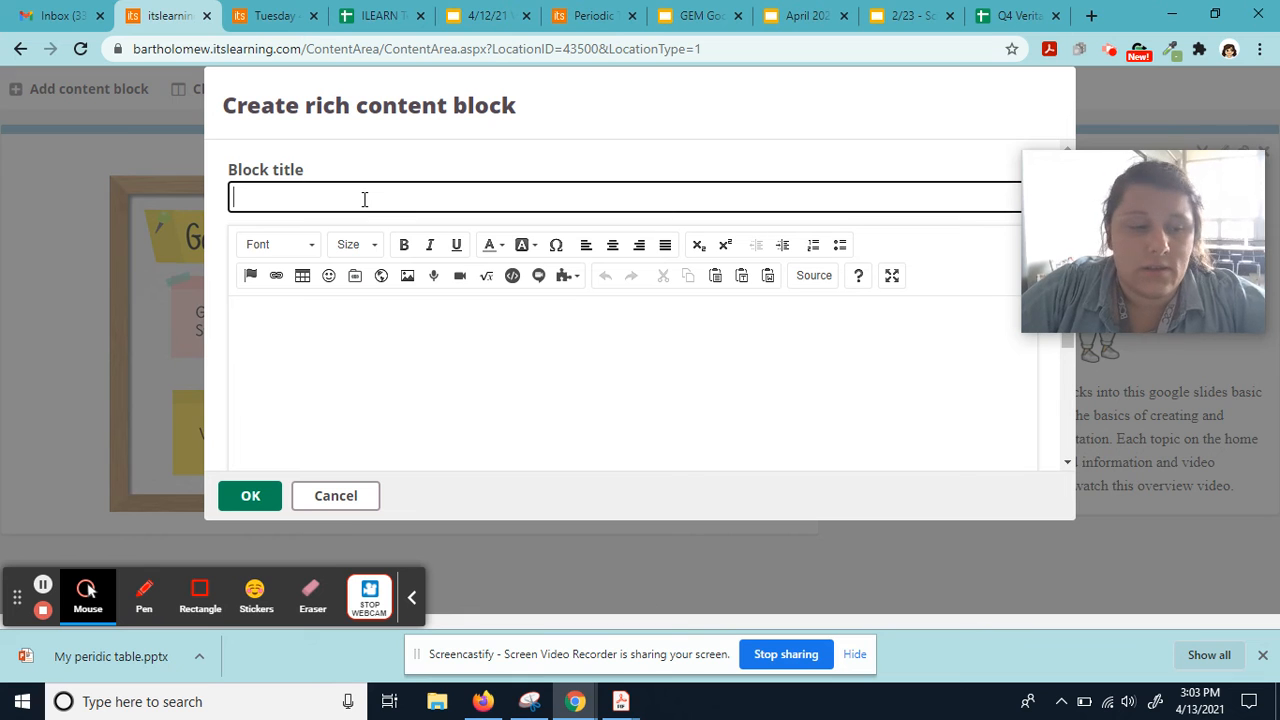
pyautogui.write("Today's ")
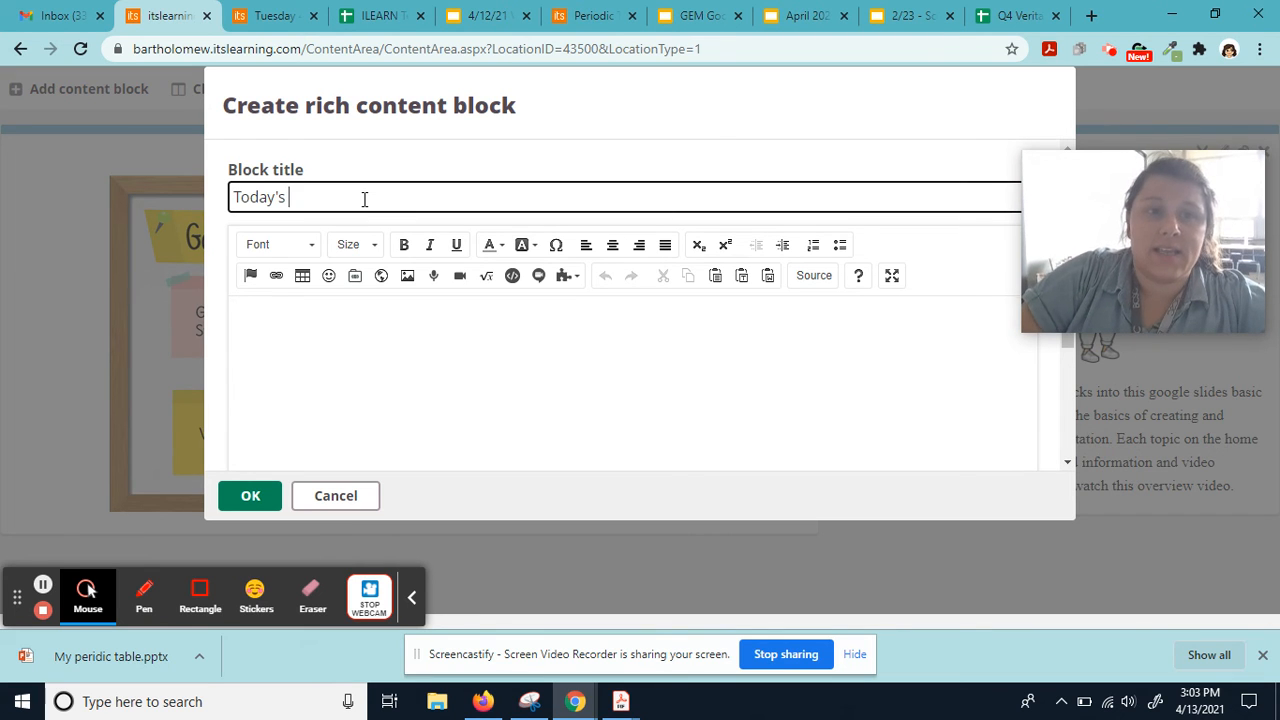
pyautogui.write('Slide')
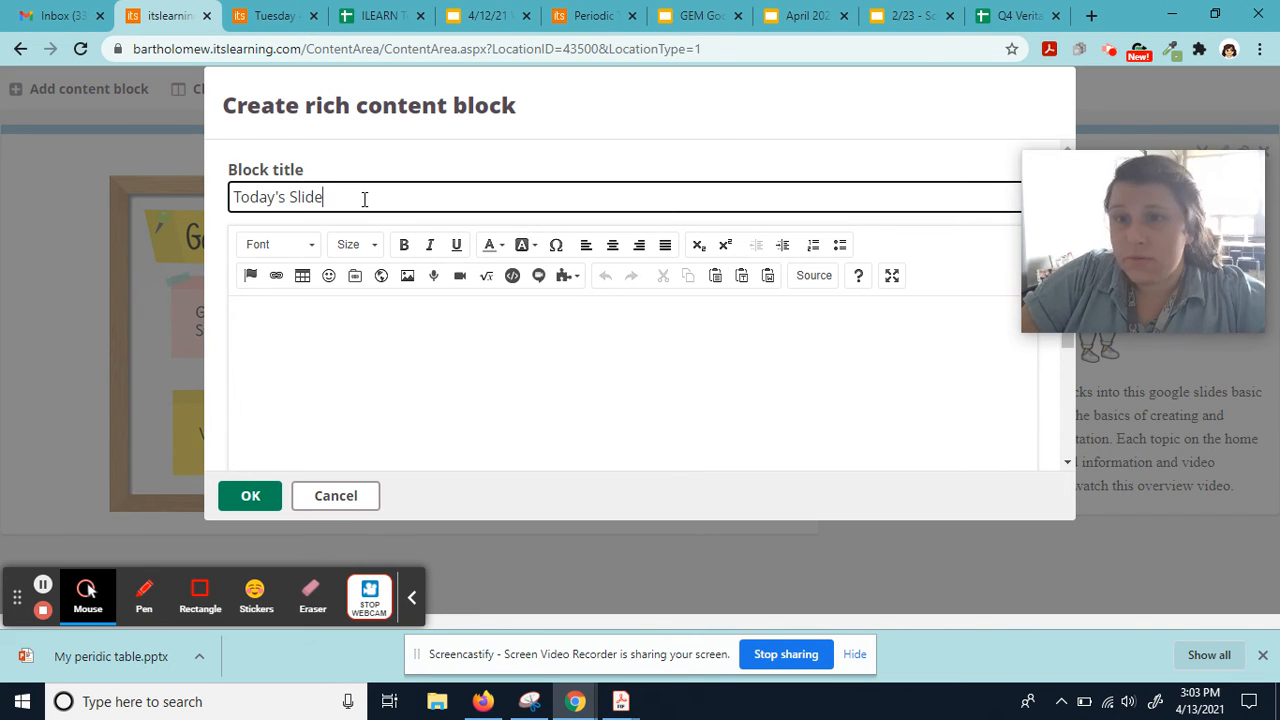
pyautogui.write('de')
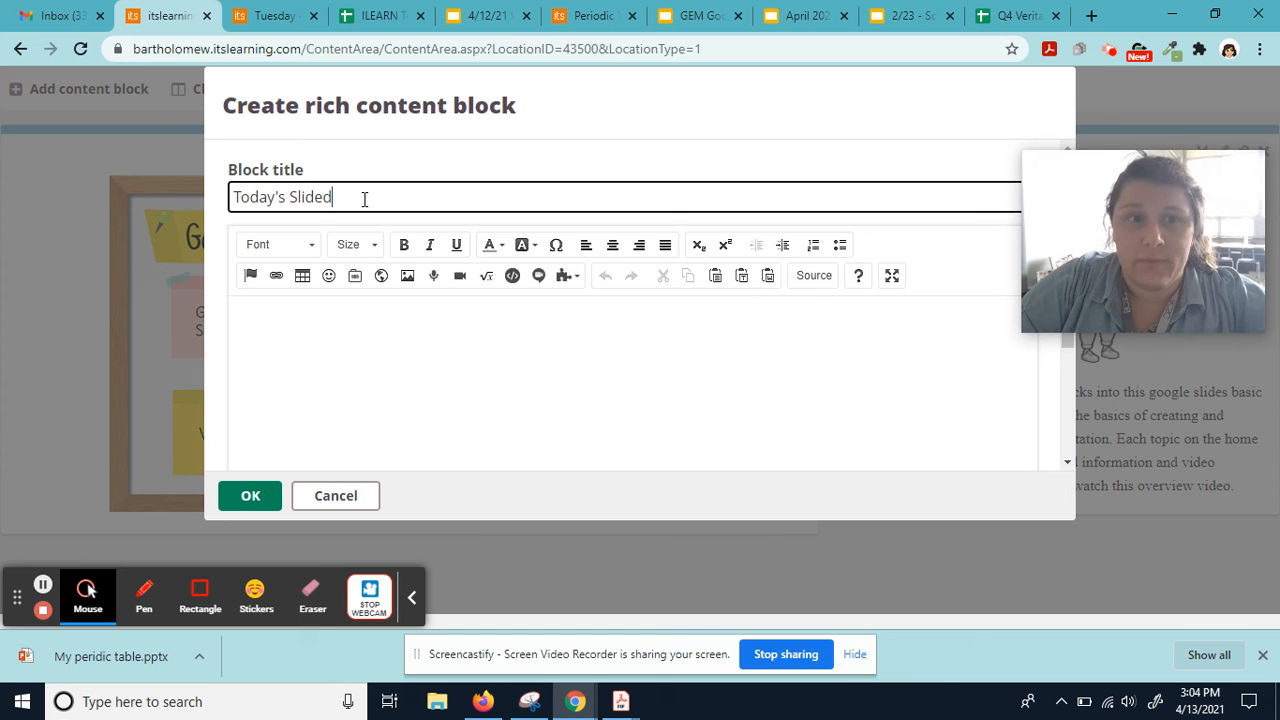
pyautogui.write('ck')
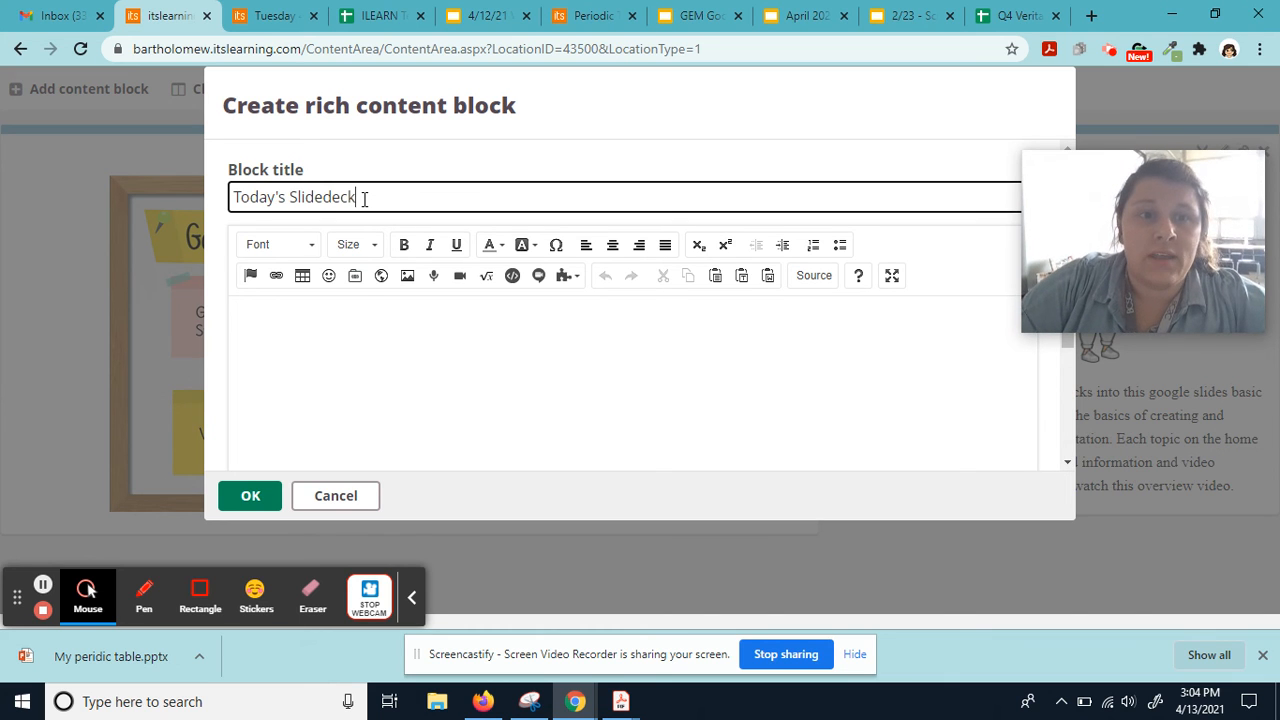
# Step: Copy the GEM Google Basic presentation's sharing link and enter it as the embed URL in the body of the itslearning content block
pyautogui.click(342, 359)
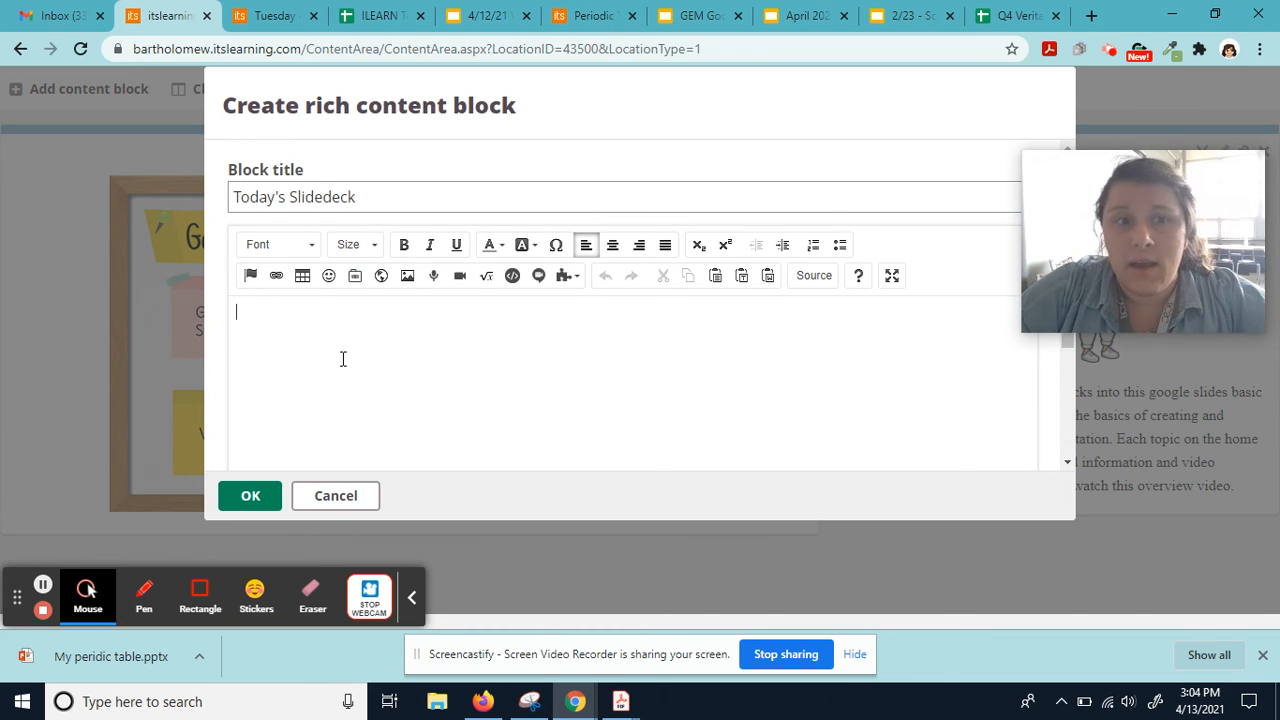
pyautogui.click(684, 14)
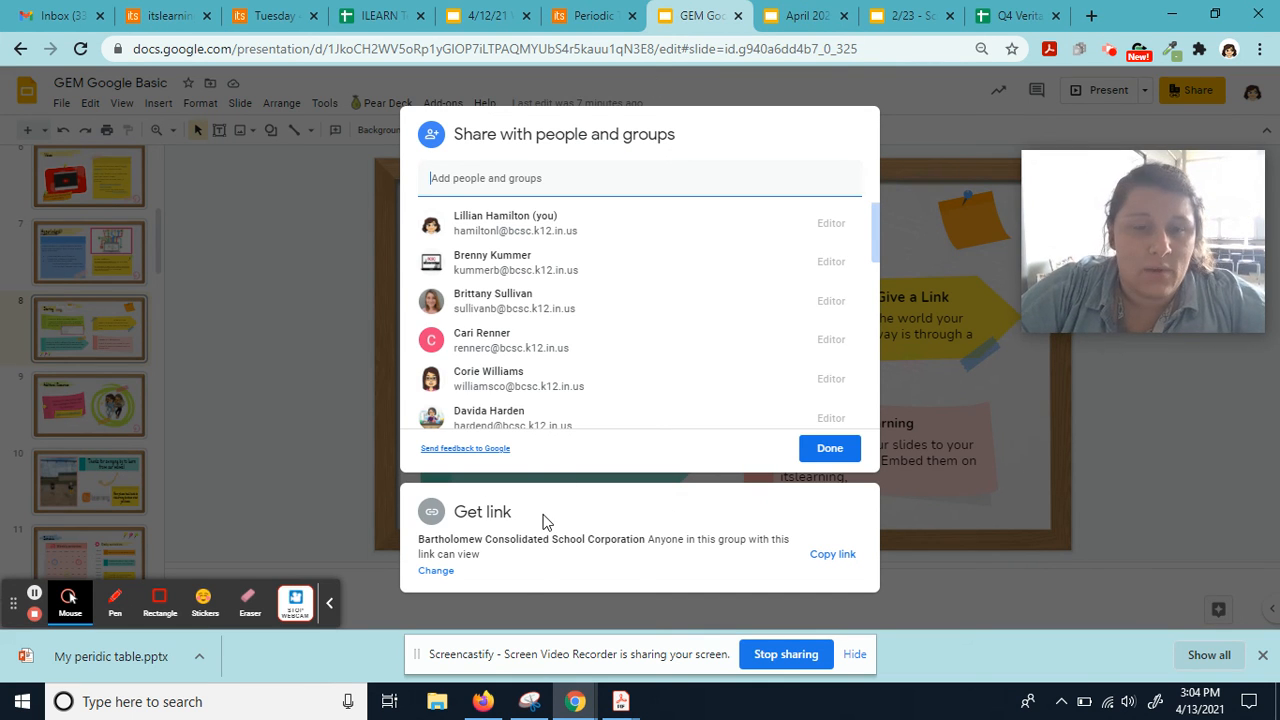
pyautogui.click(838, 561)
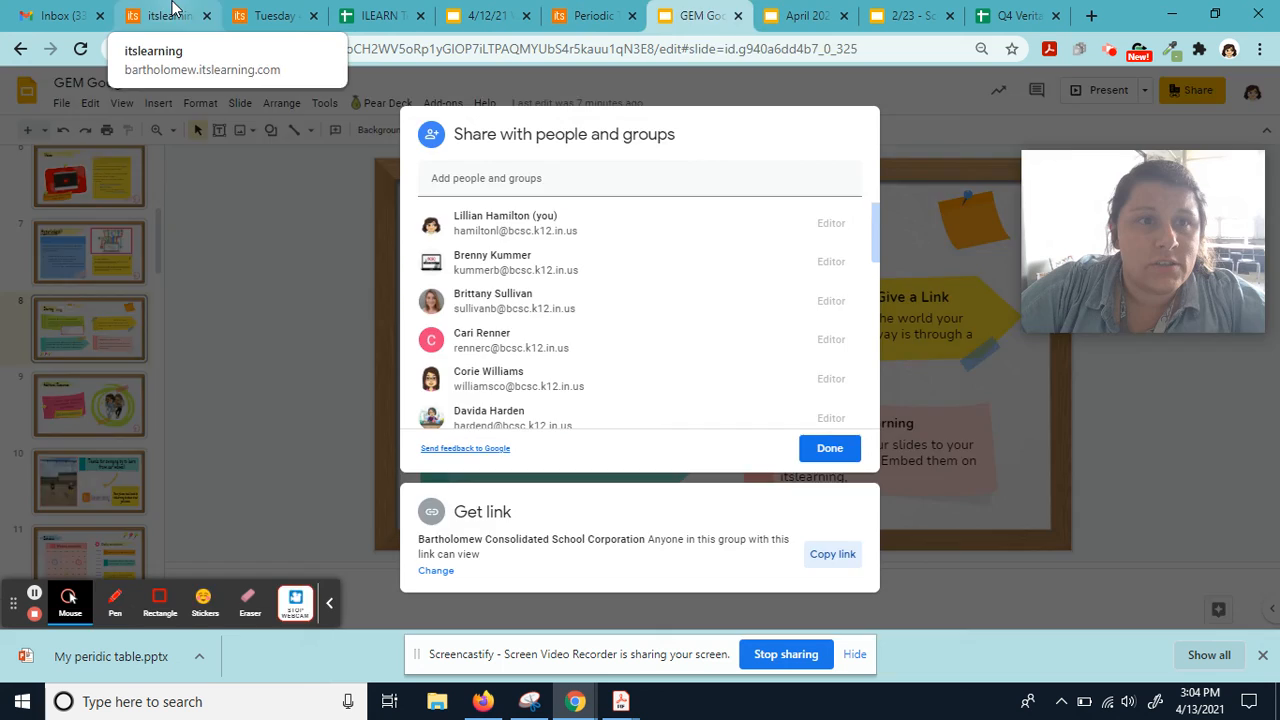
pyautogui.click(205, 6)
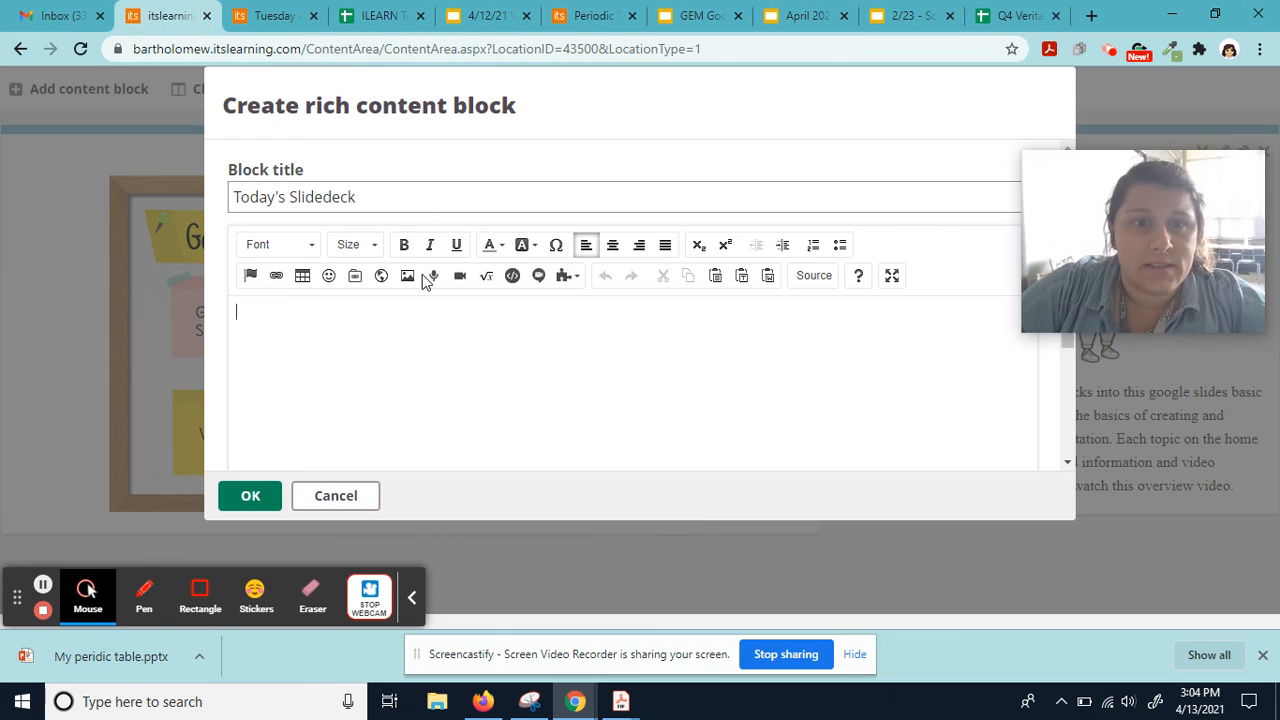
pyautogui.click(512, 280)
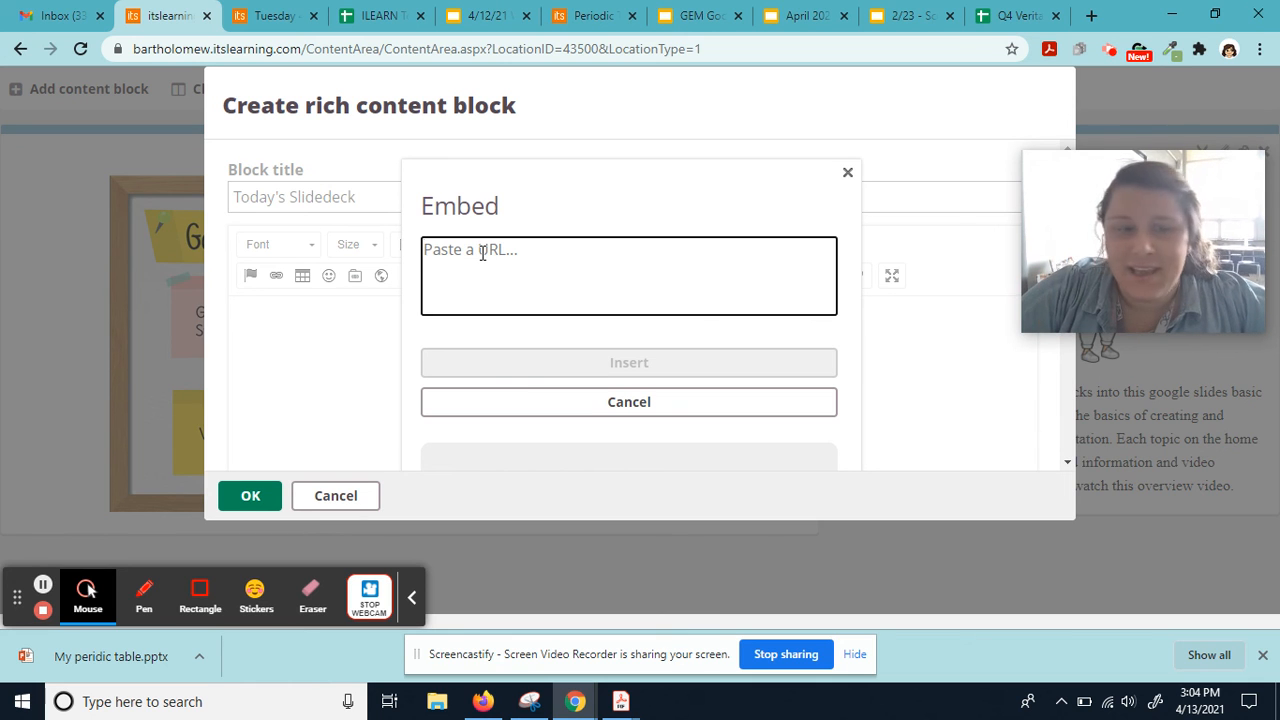
pyautogui.hotkey('ctrl', 'v')
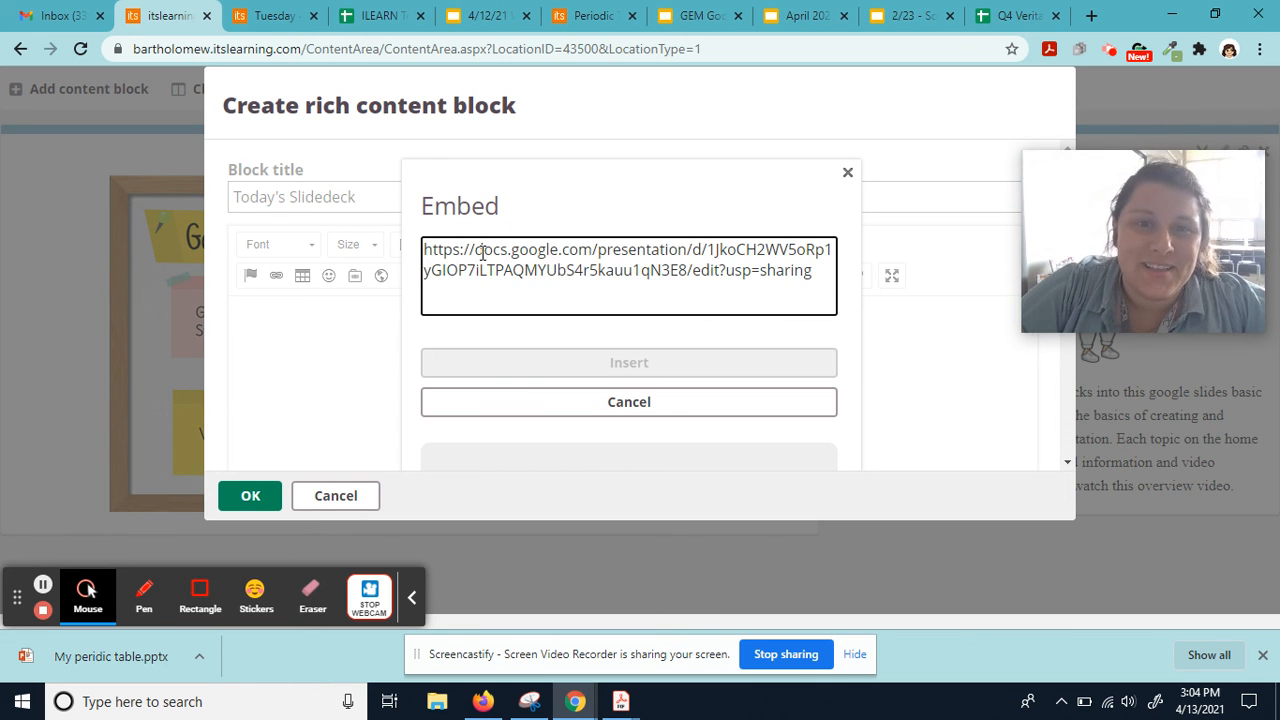